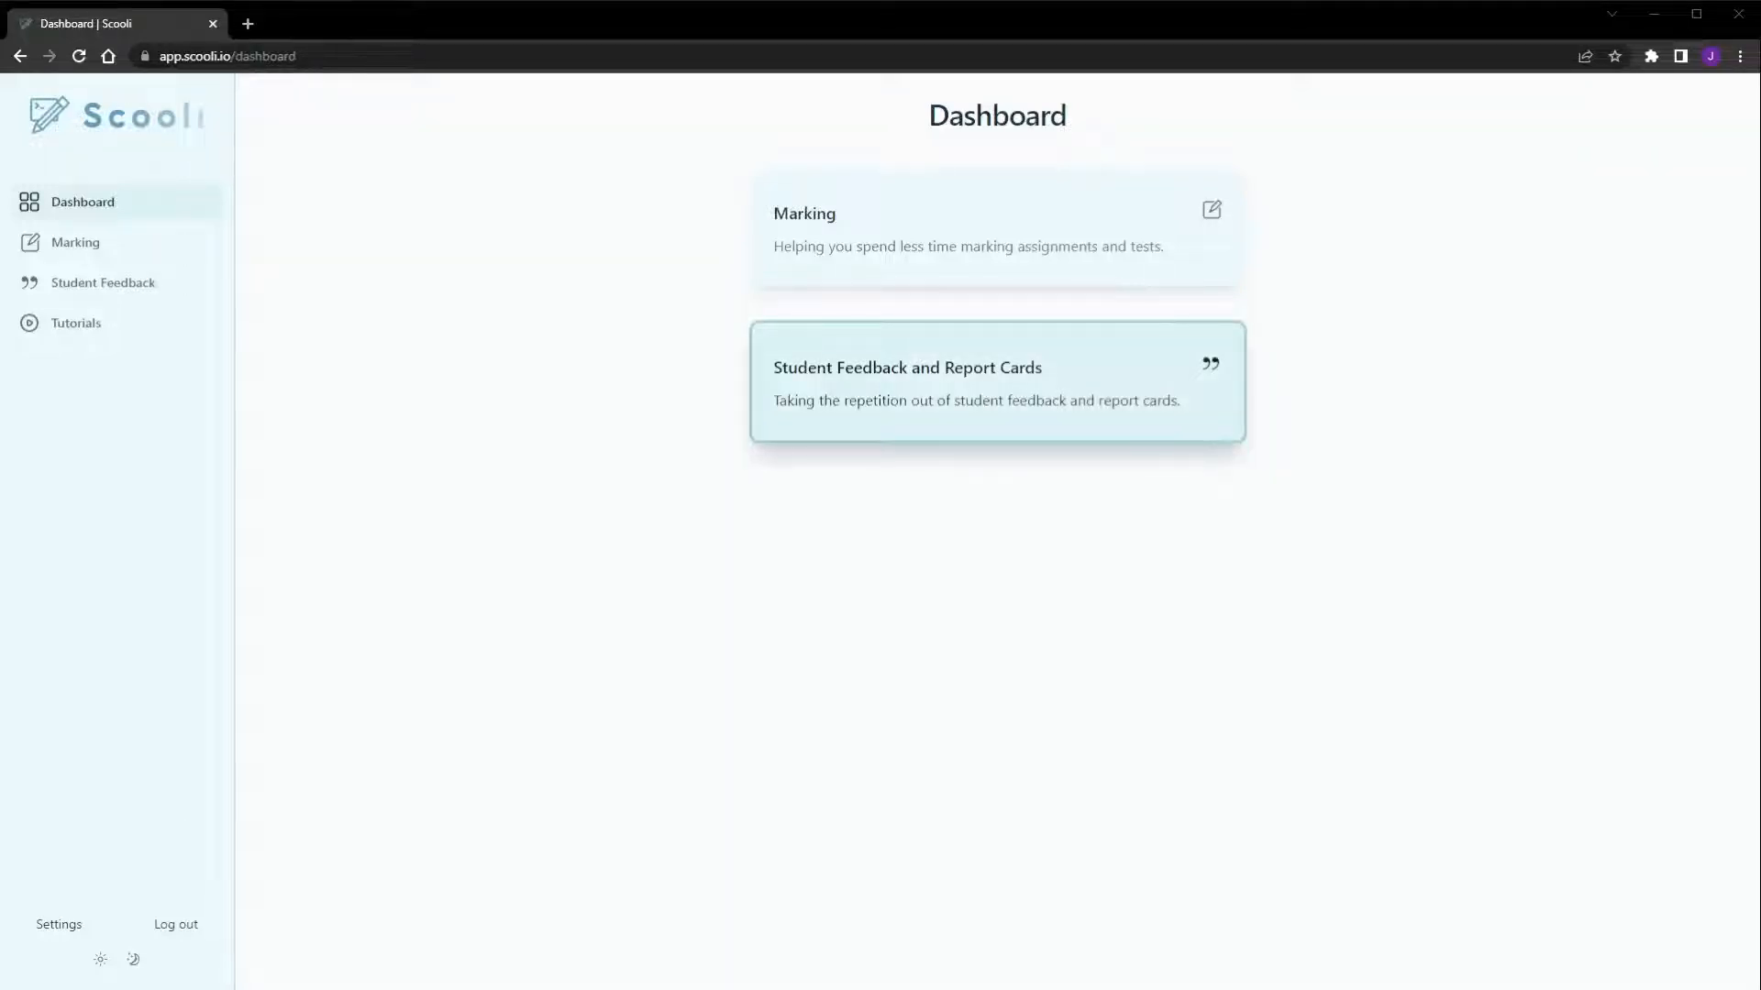
# Open the Midterm Report Card template for giving student feedback
pyautogui.click(1008, 411)
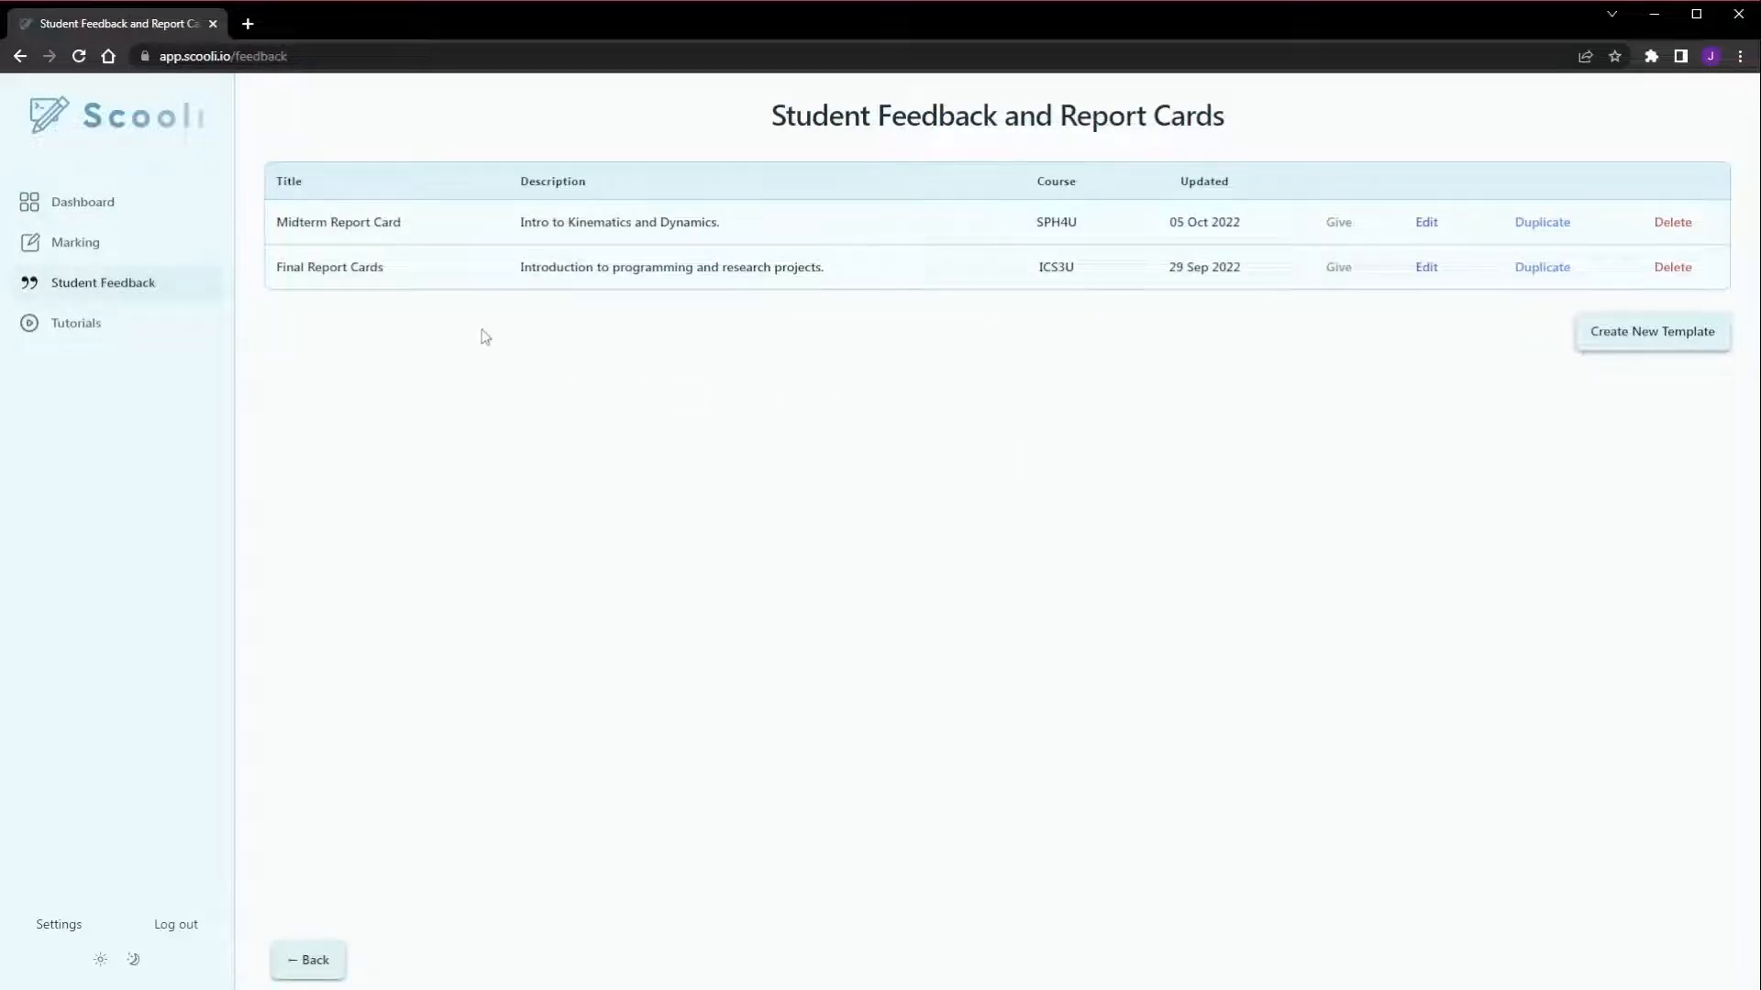
pyautogui.click(1340, 223)
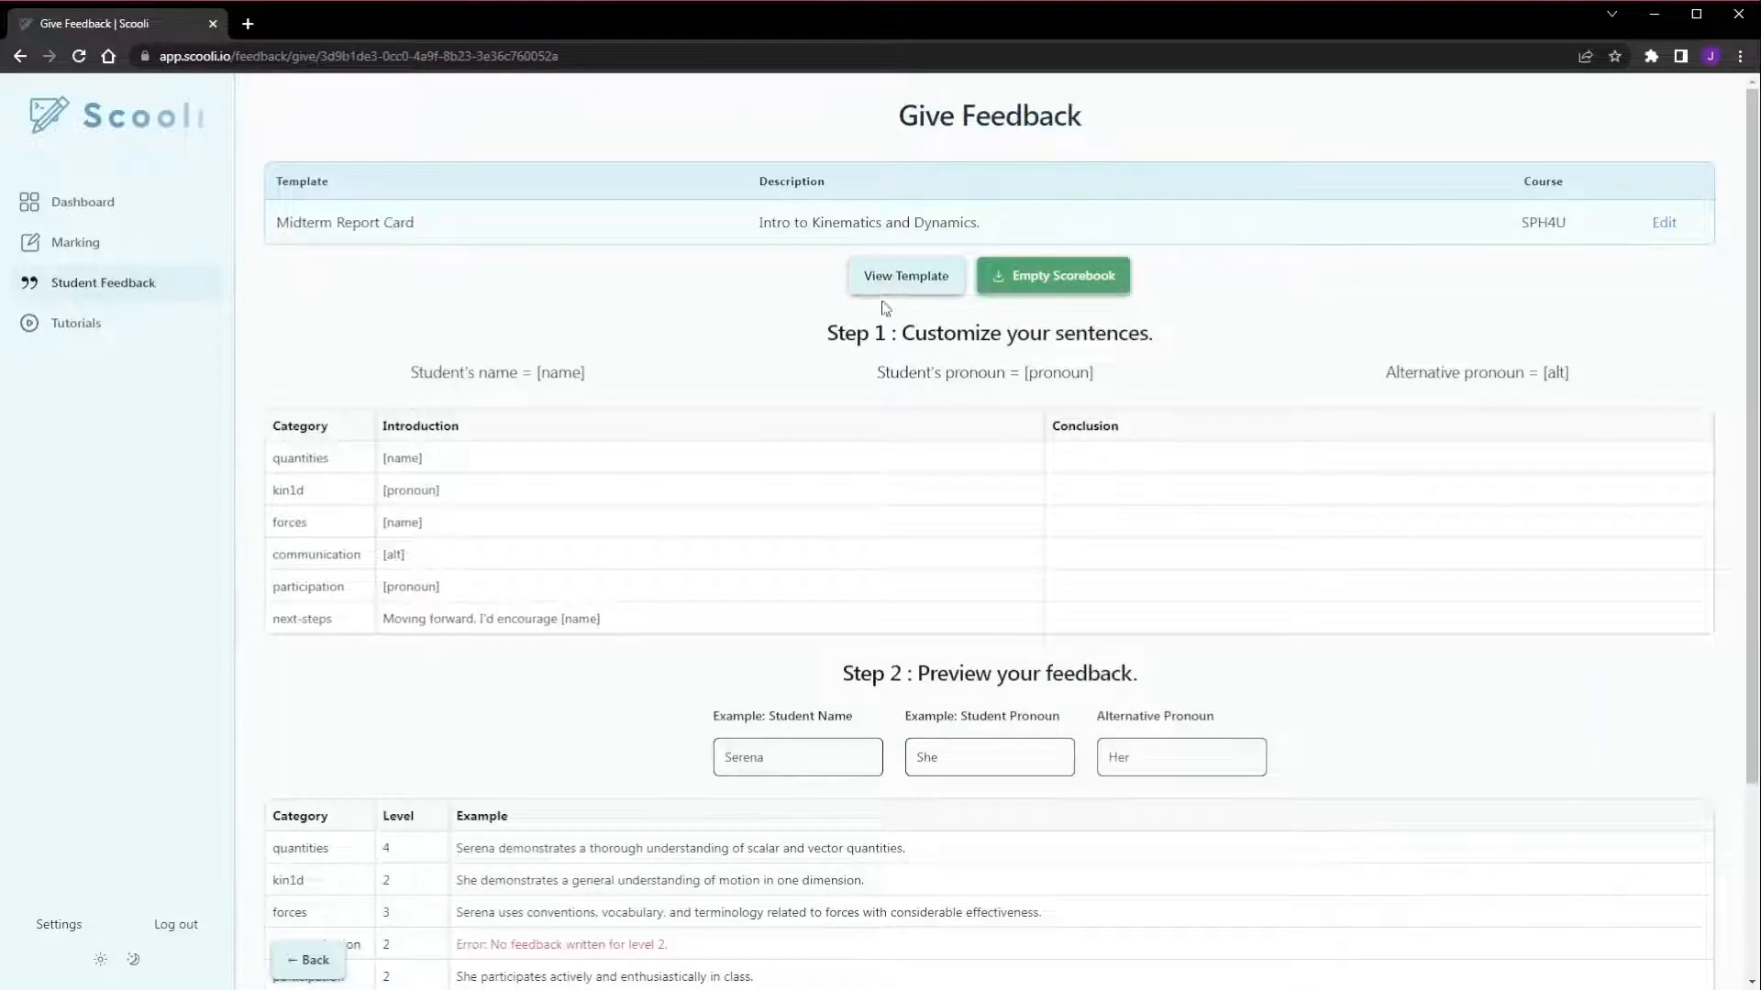
# Show the template's sentence table, look through all its categories and levels, and hide it again
pyautogui.click(914, 284)
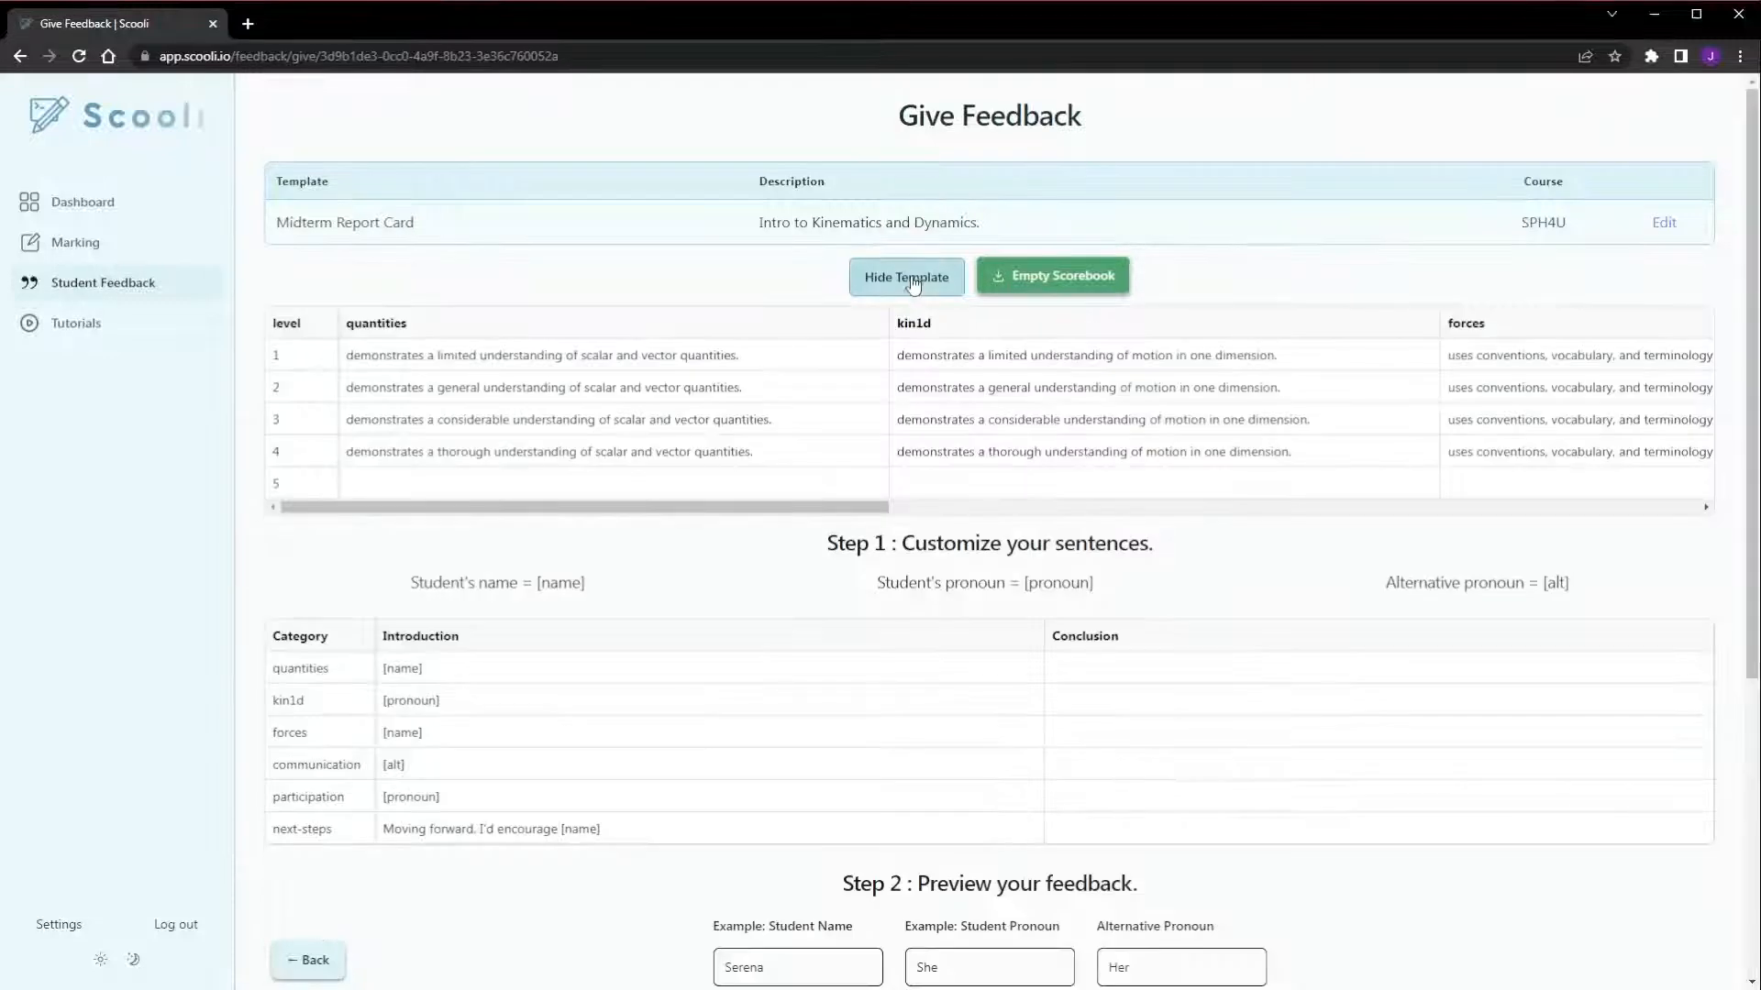
pyautogui.hscroll(15, 618, 397)
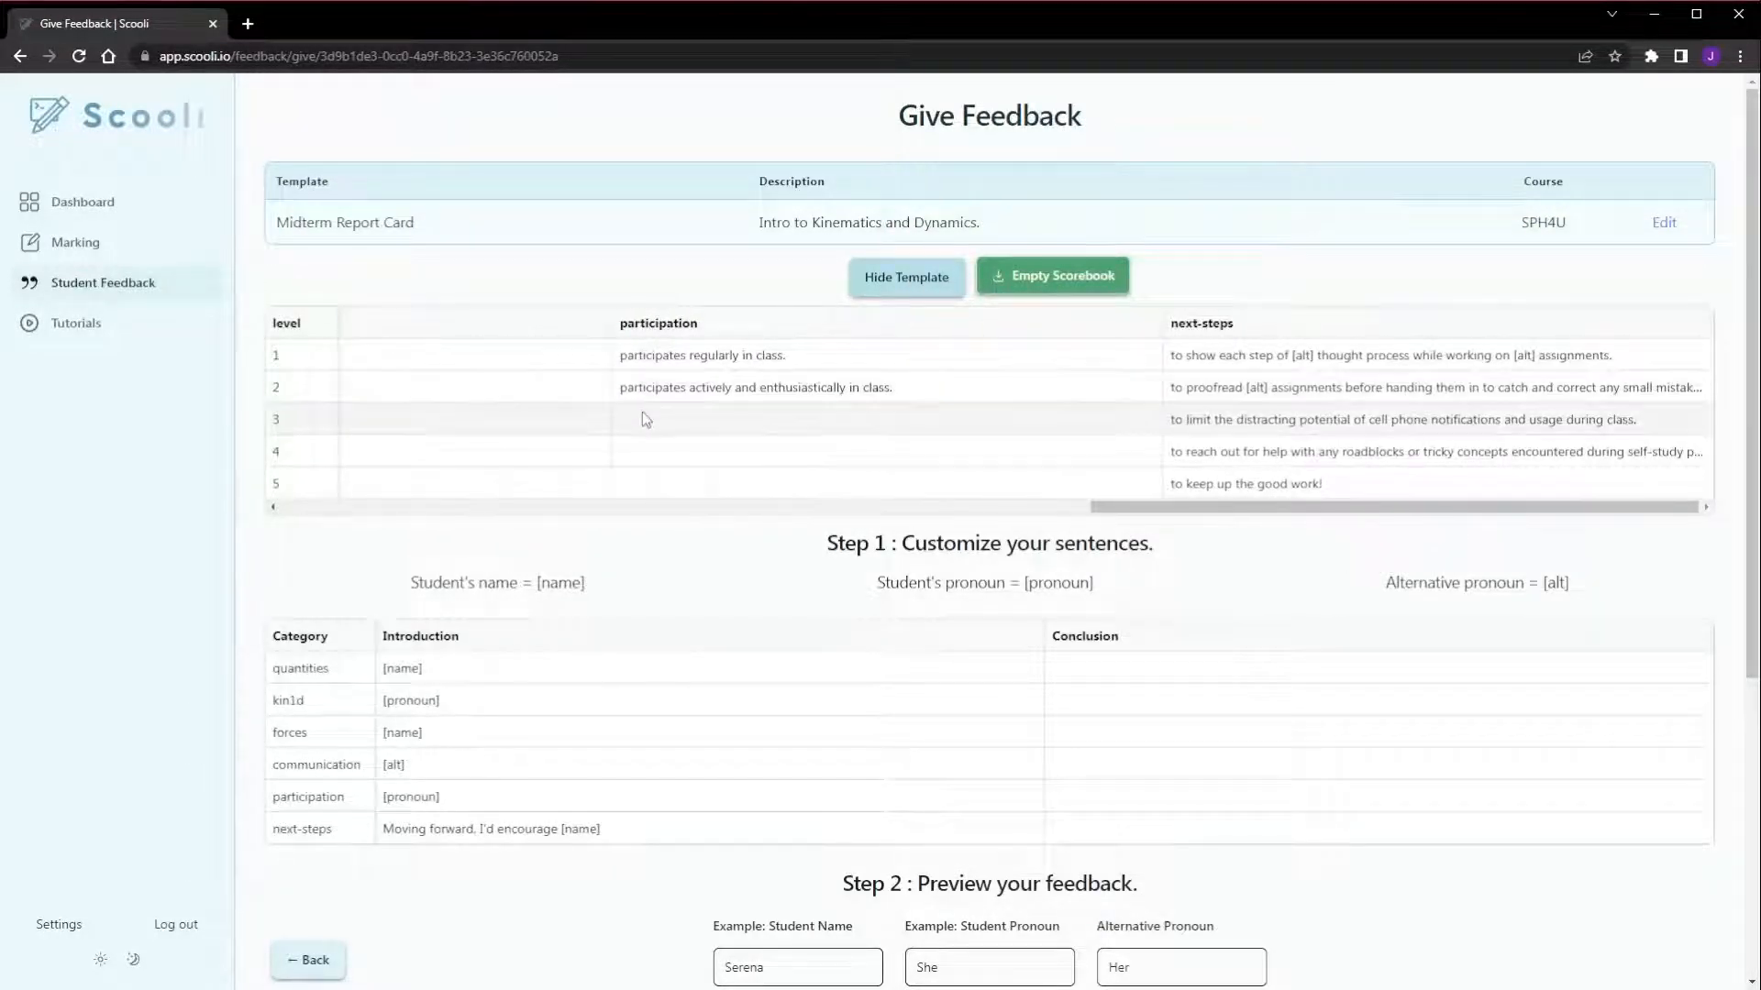
pyautogui.hscroll(-8, 642, 413)
pyautogui.hscroll(-8, 645, 420)
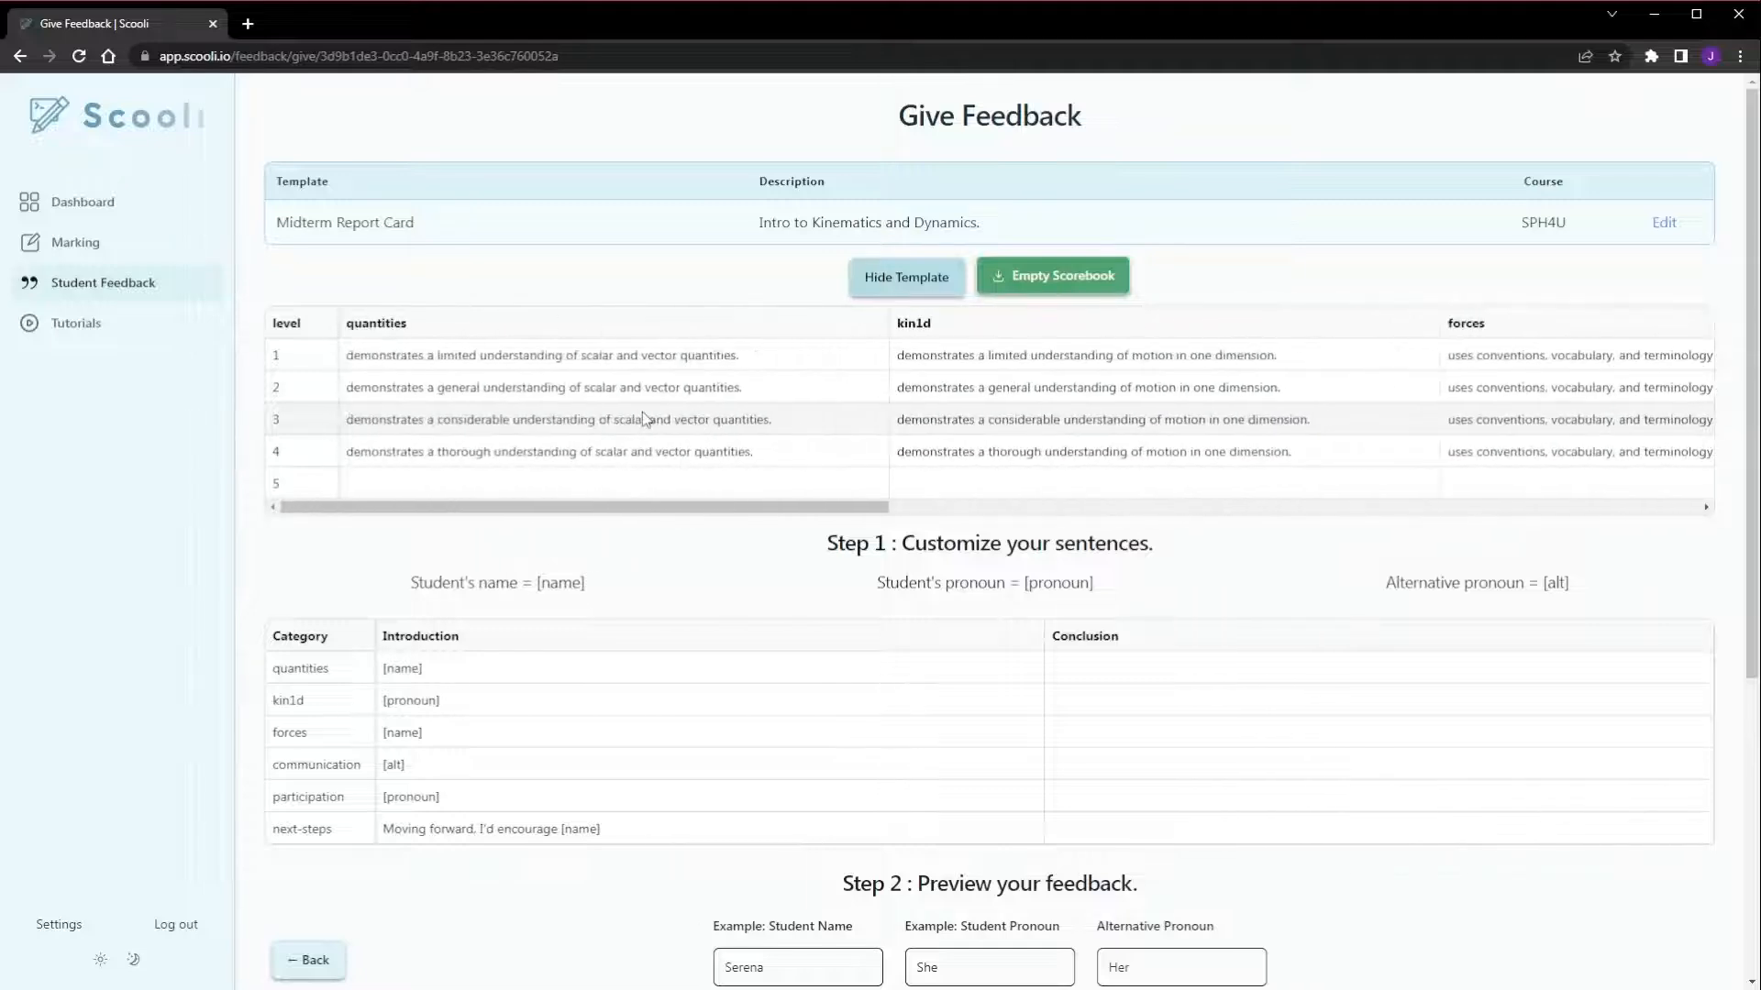
pyautogui.click(896, 285)
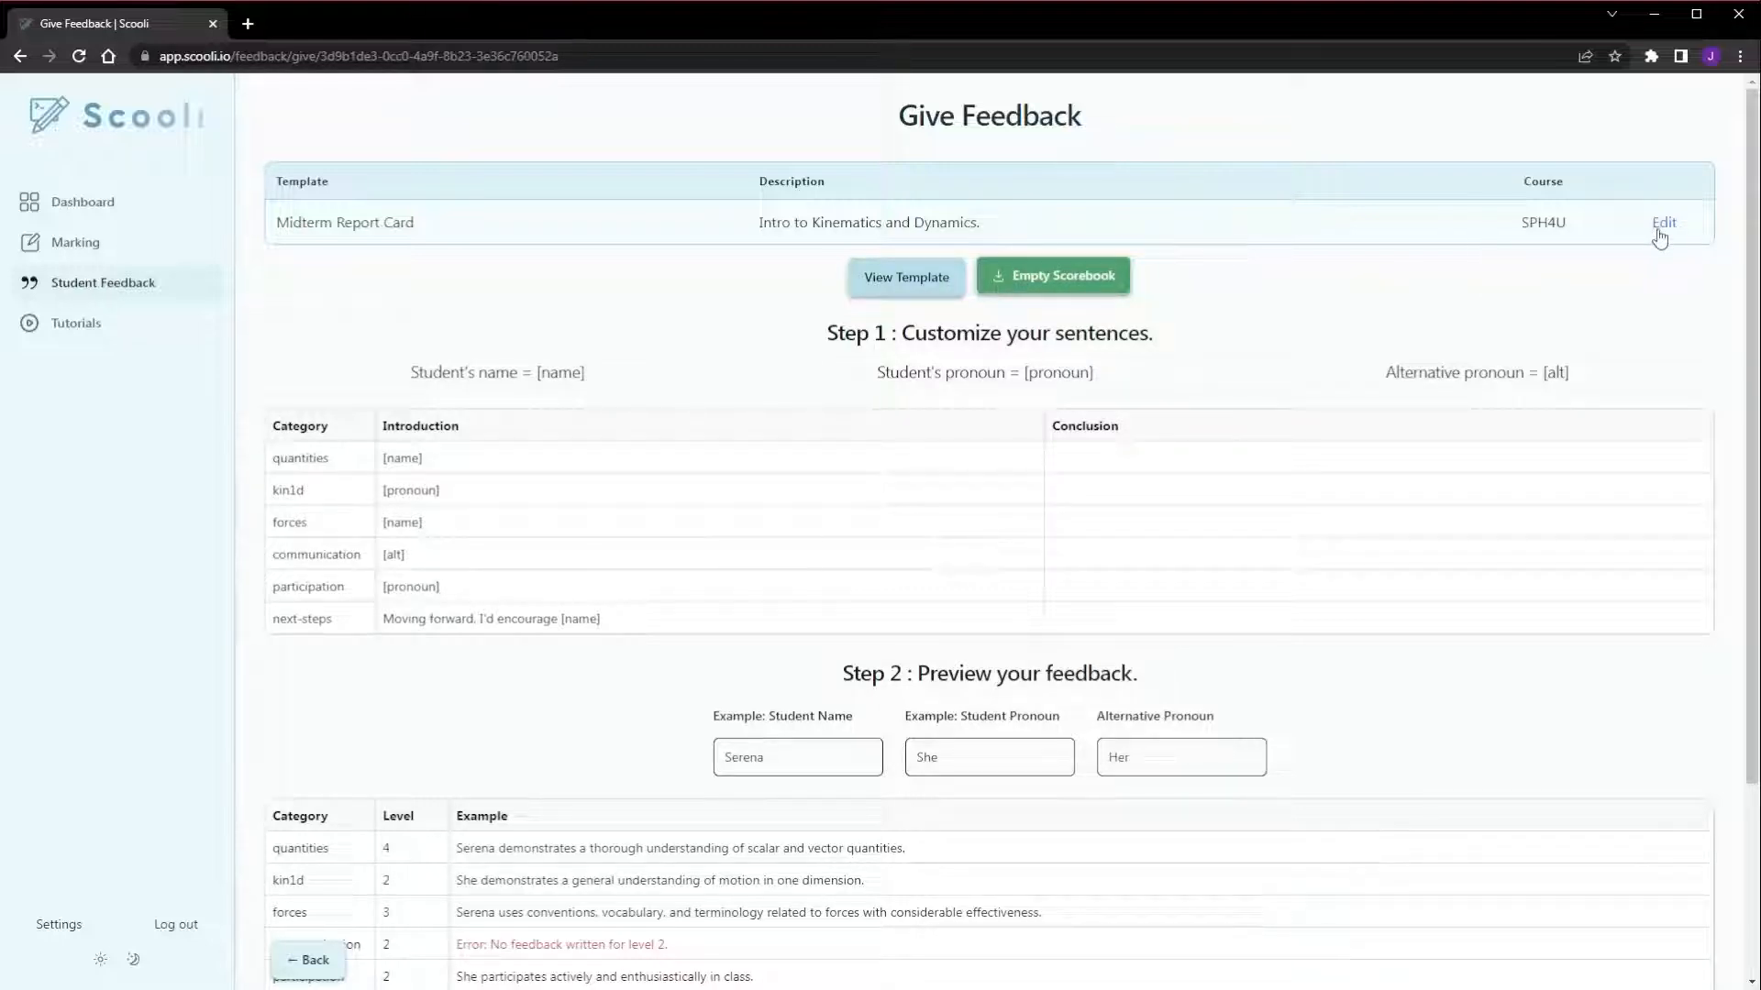
# In the feedback preview, set the level to 1 for quantities, kin1d, forces, communication and participation
pyautogui.scroll(-1, 1230, 236)
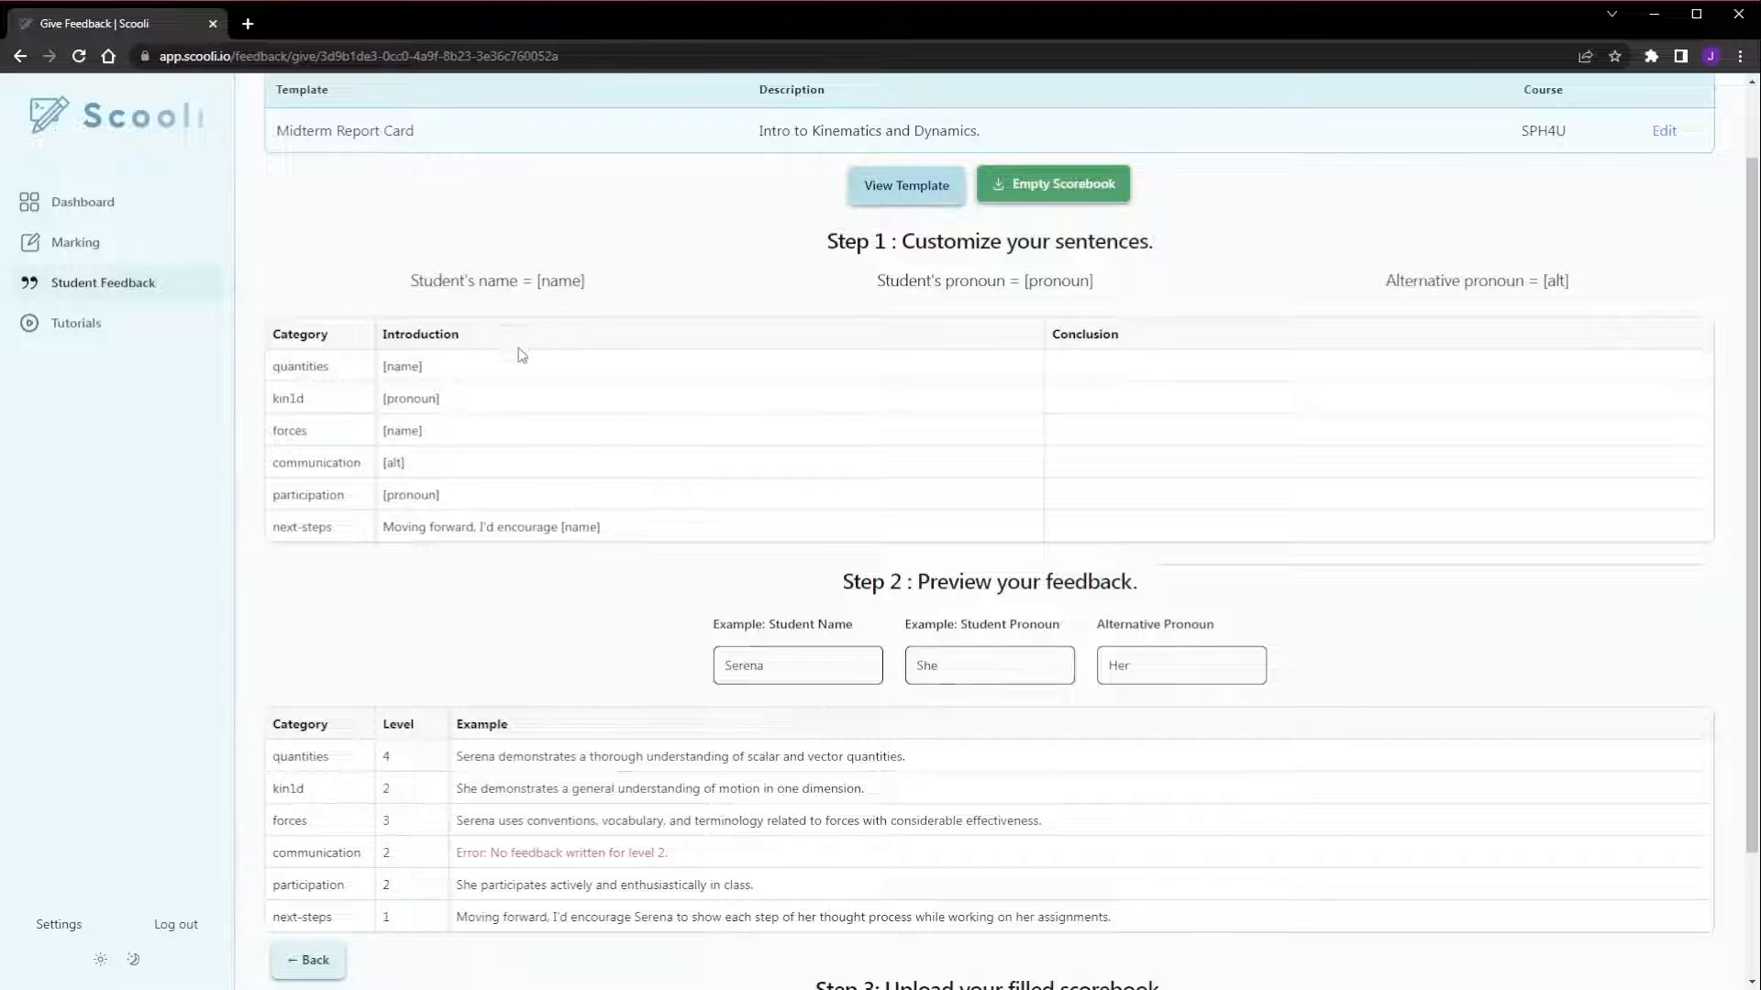
pyautogui.scroll(-1, 527, 344)
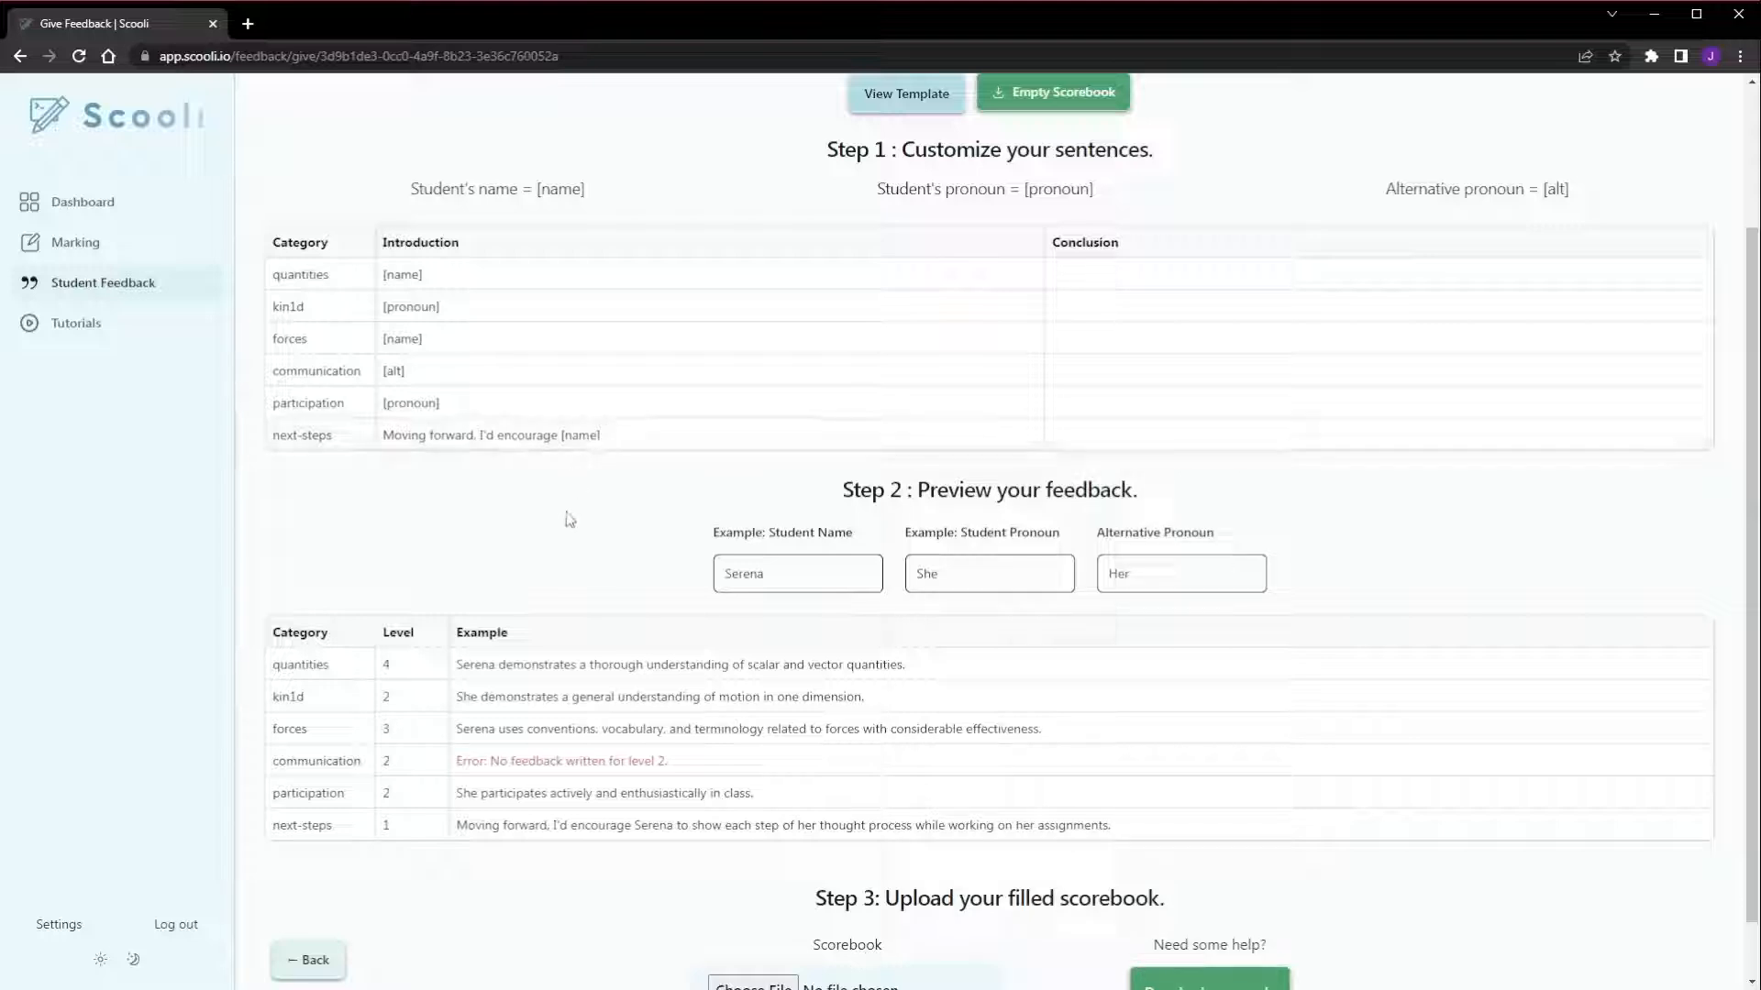
pyautogui.doubleClick(412, 664)
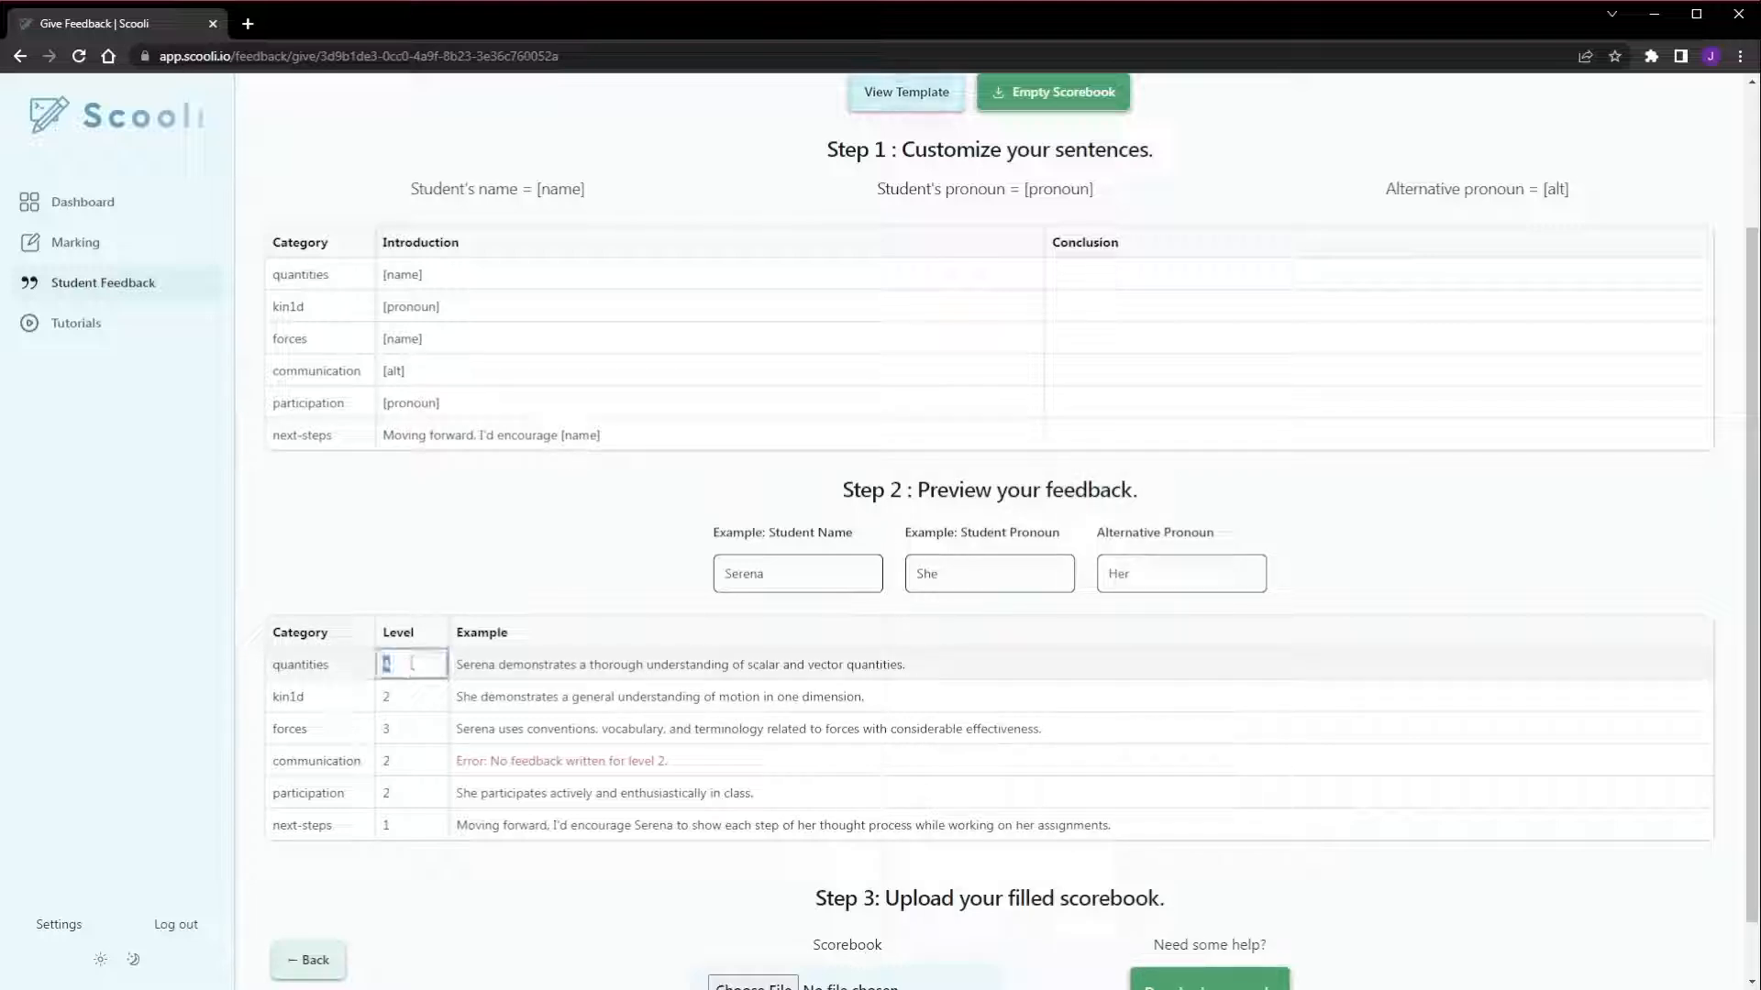
pyautogui.write('1')
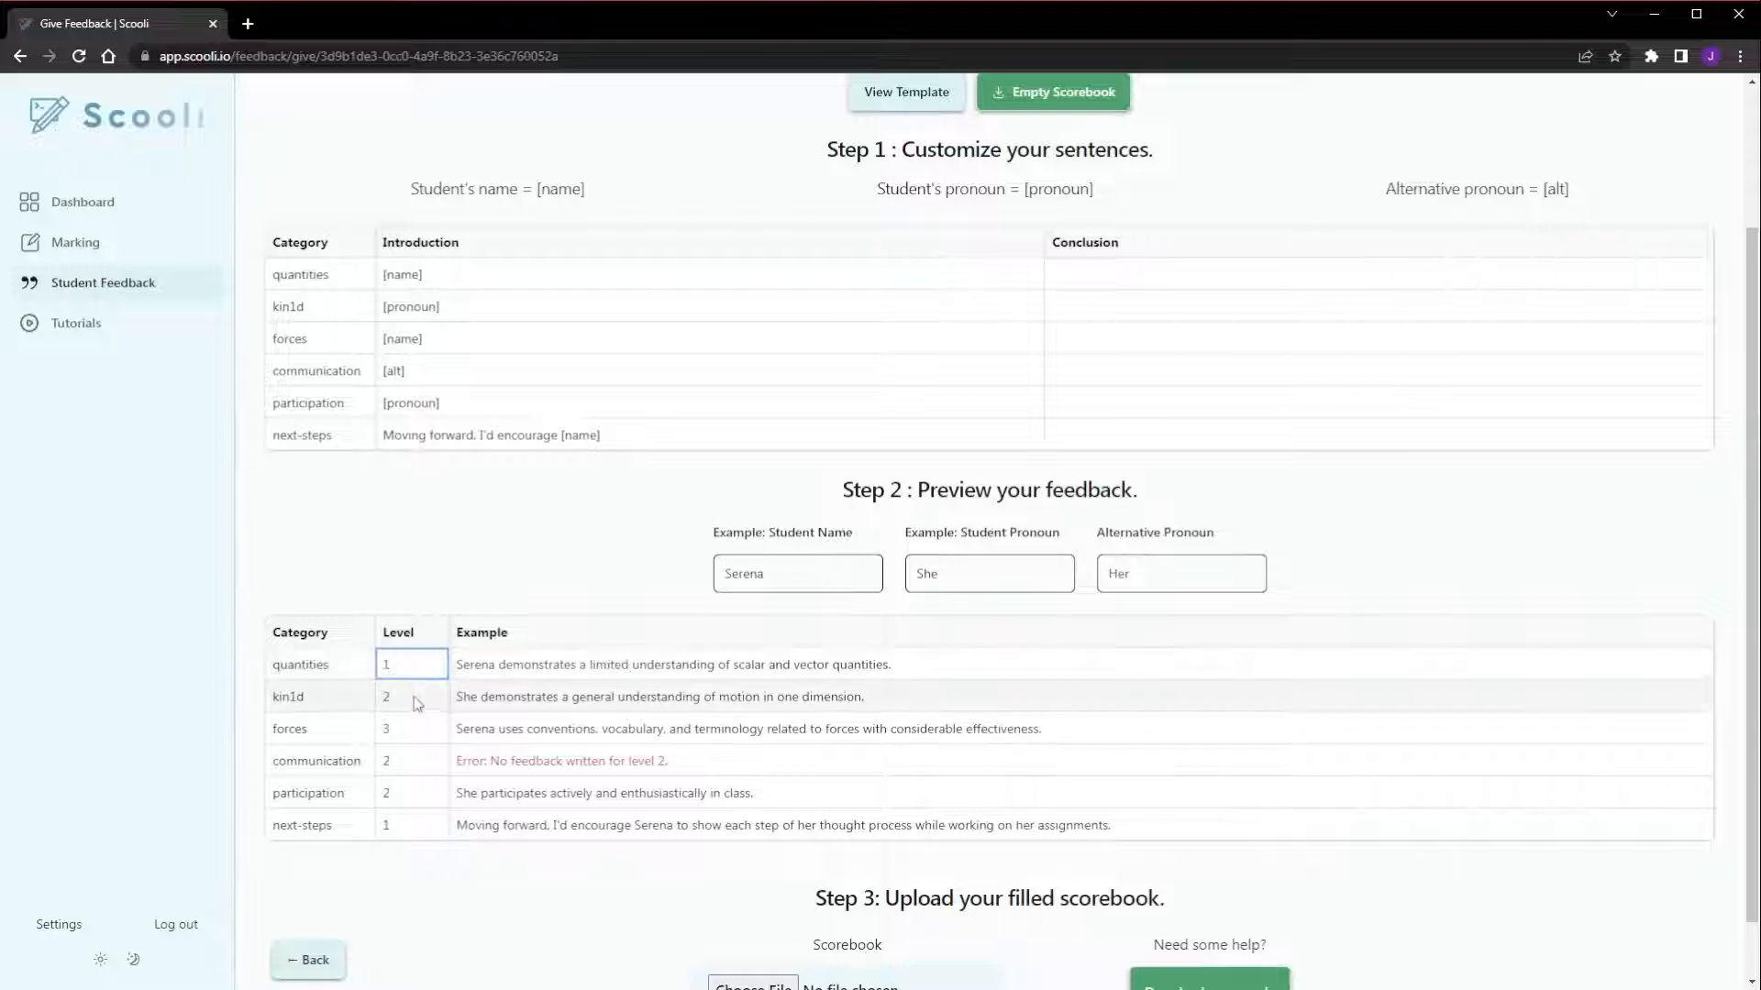
pyautogui.doubleClick(414, 697)
pyautogui.write('1')
pyautogui.doubleClick(414, 729)
pyautogui.write('1')
pyautogui.doubleClick(410, 761)
pyautogui.write('1')
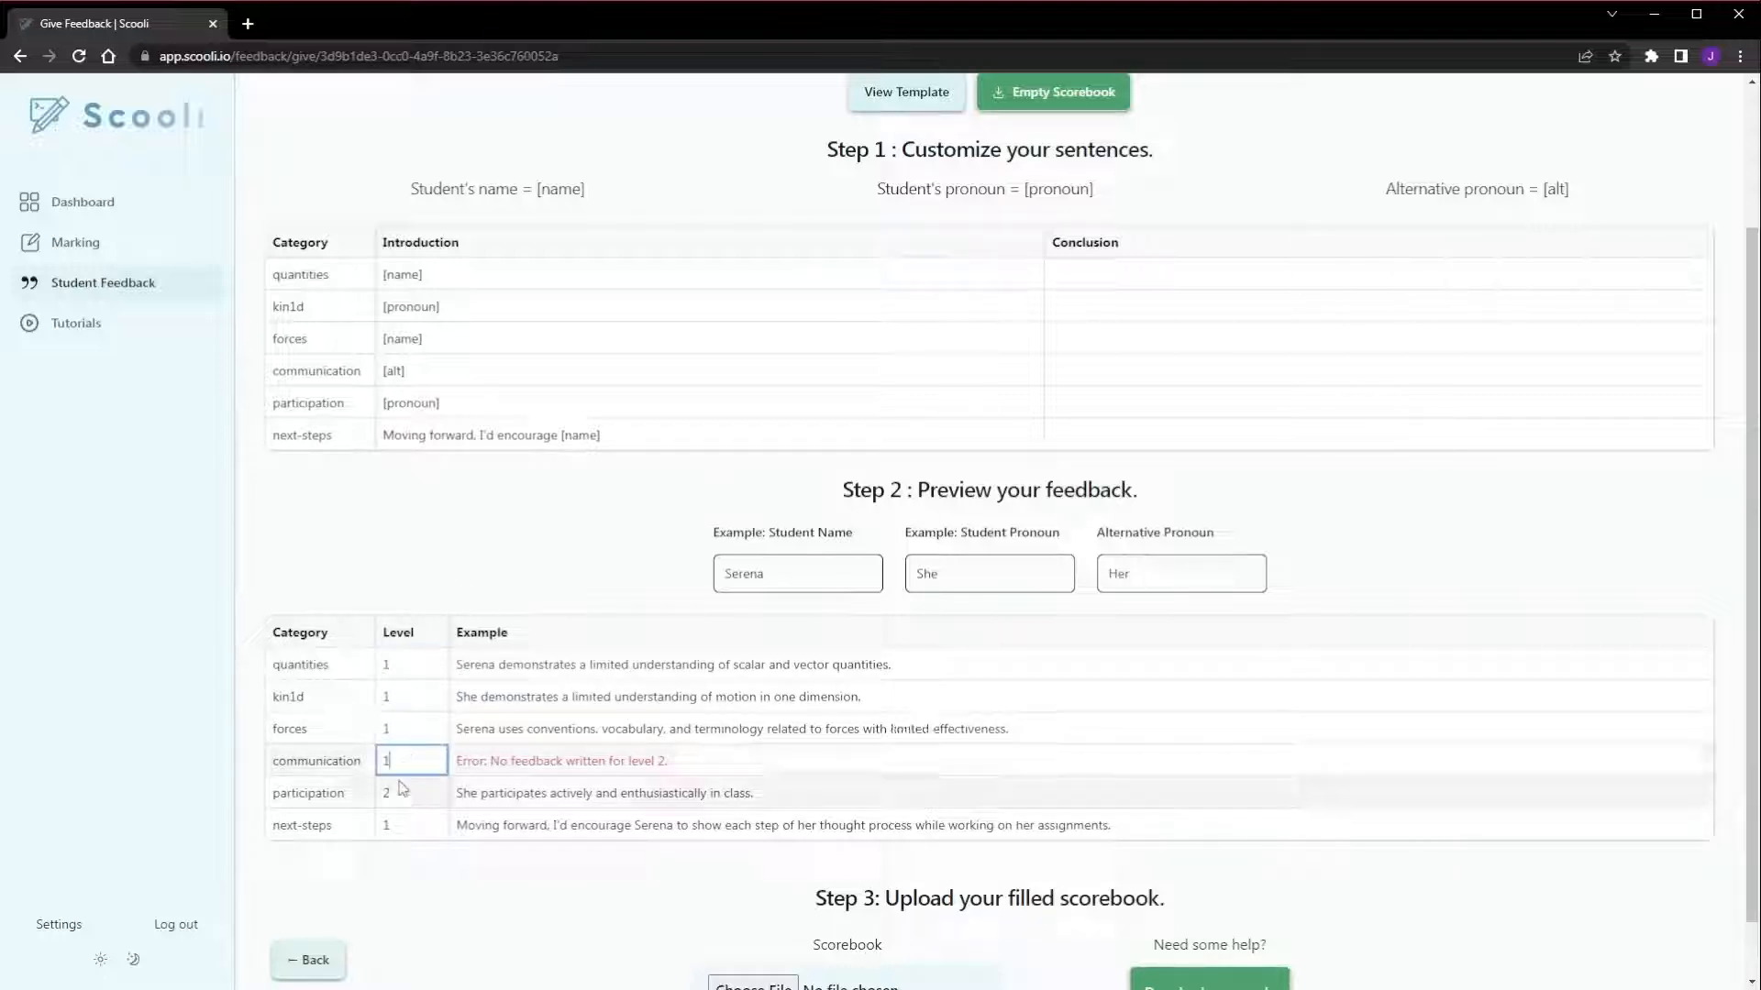
pyautogui.doubleClick(409, 793)
pyautogui.write('1')
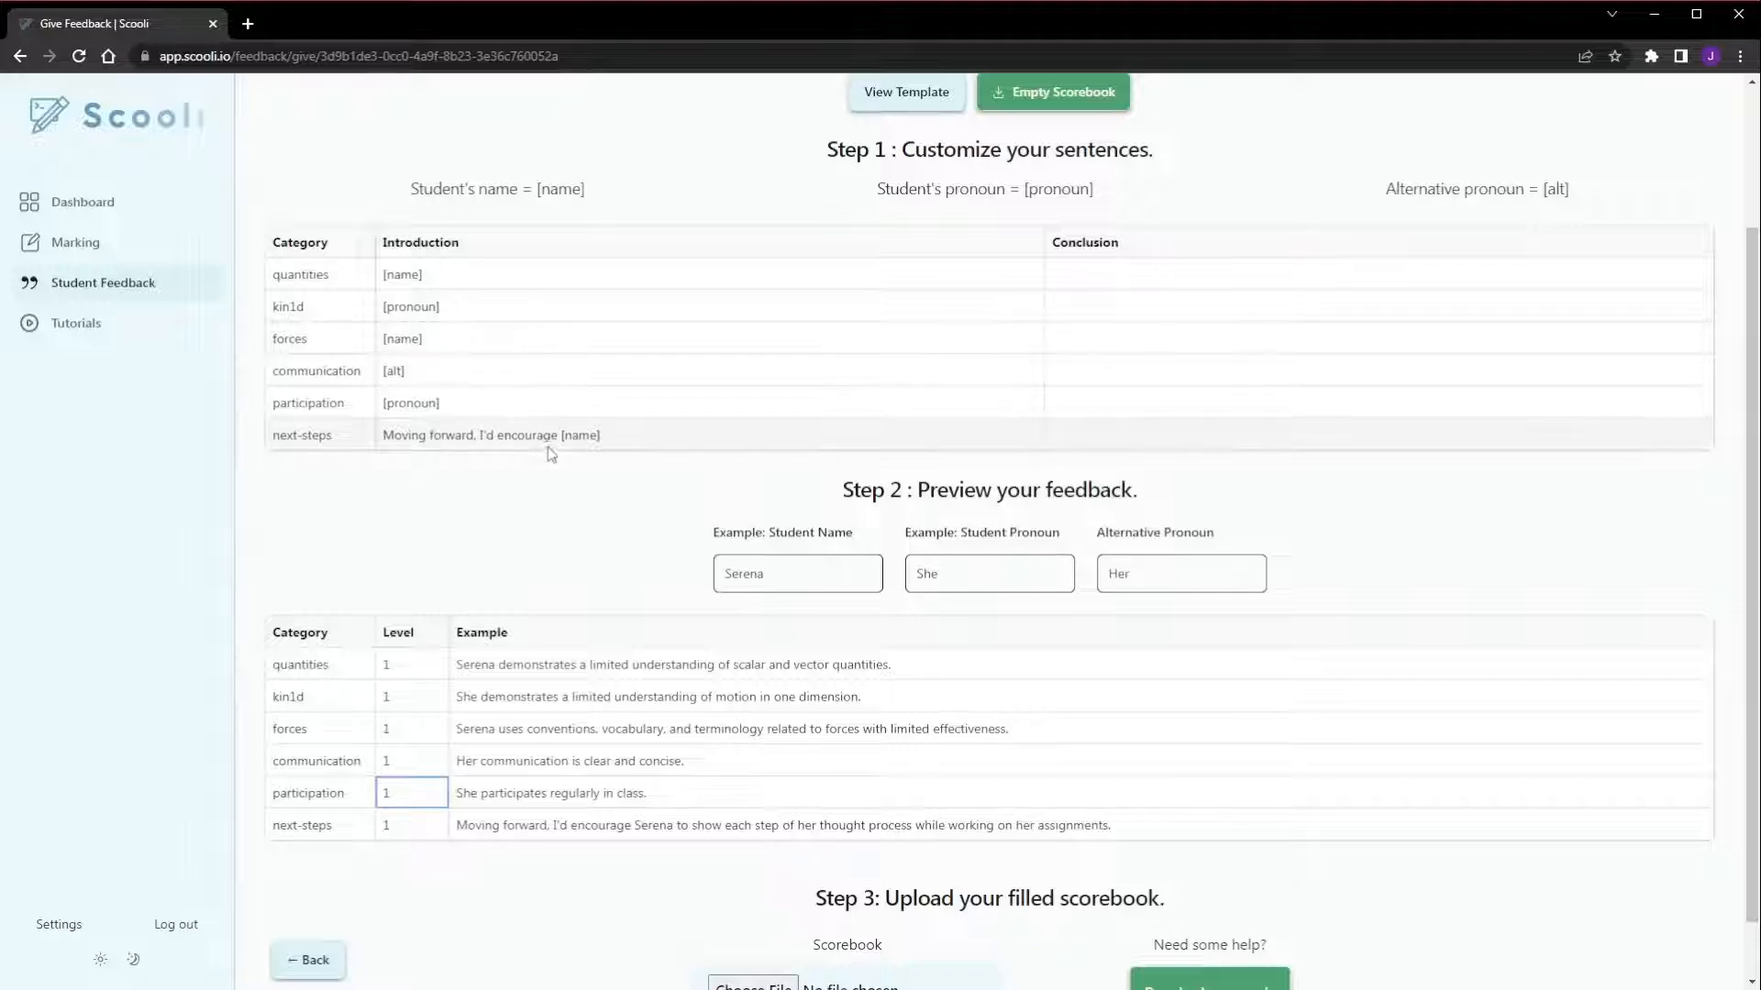
# Set the preview level to 0 for the quantities, communication and participation categories
pyautogui.doubleClick(414, 668)
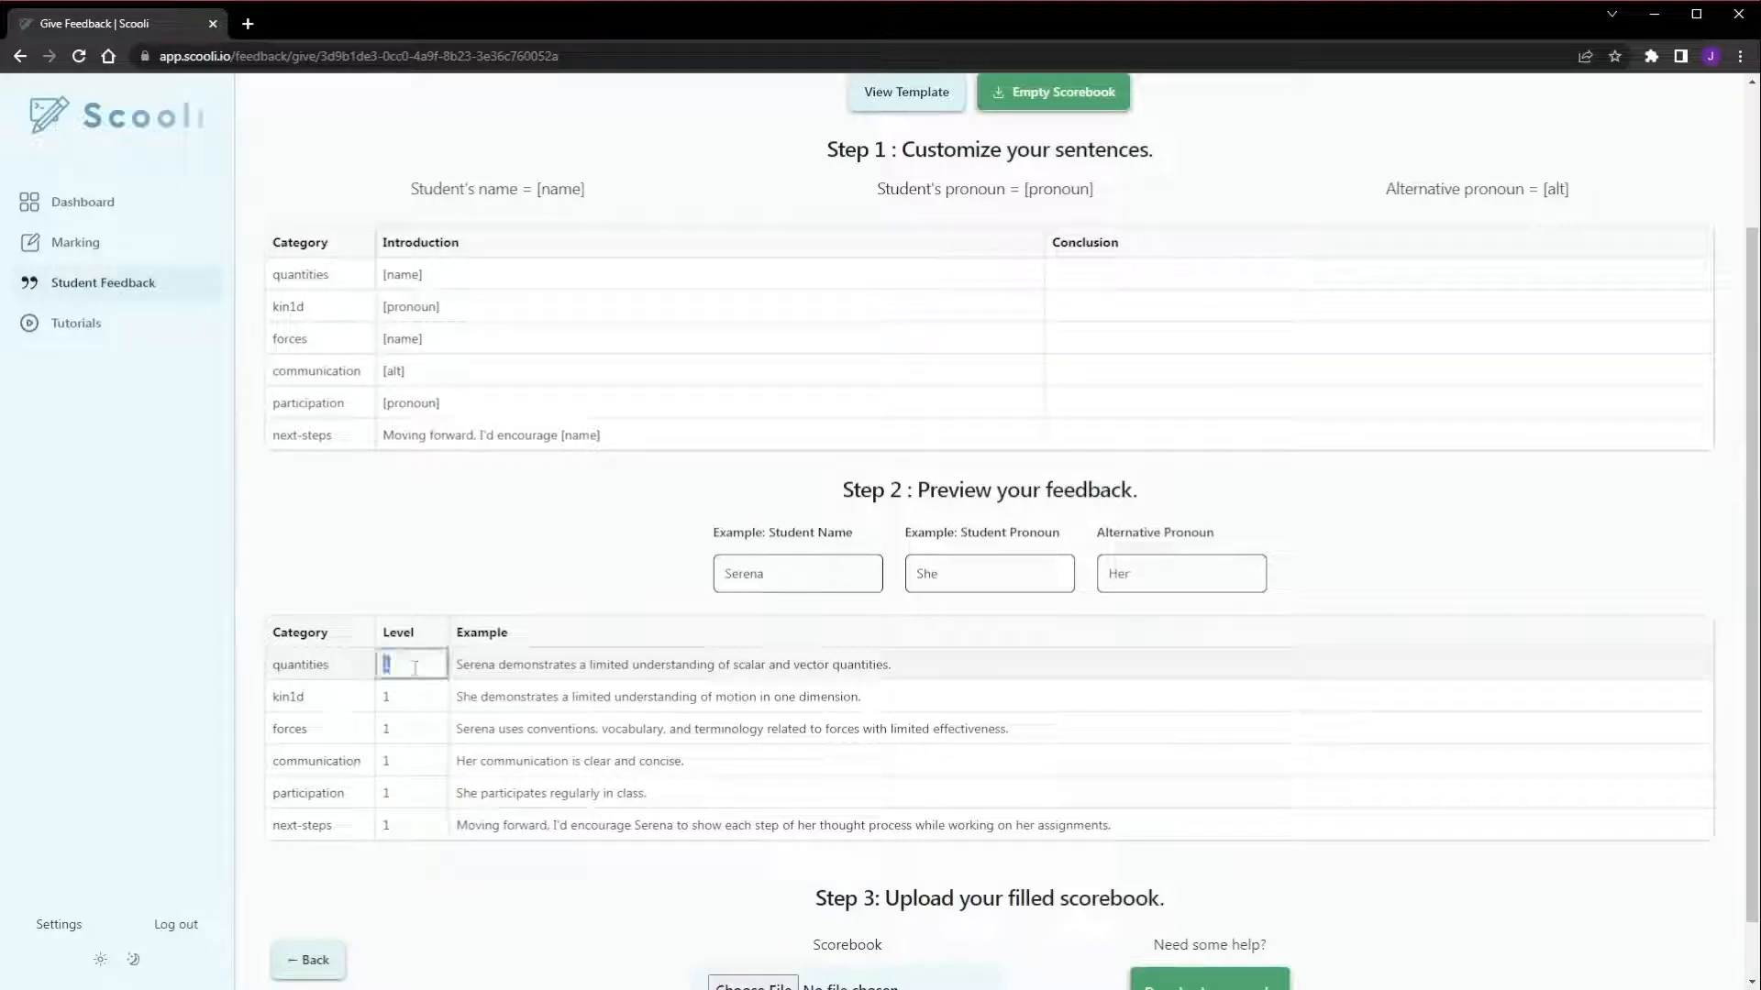
pyautogui.write('0')
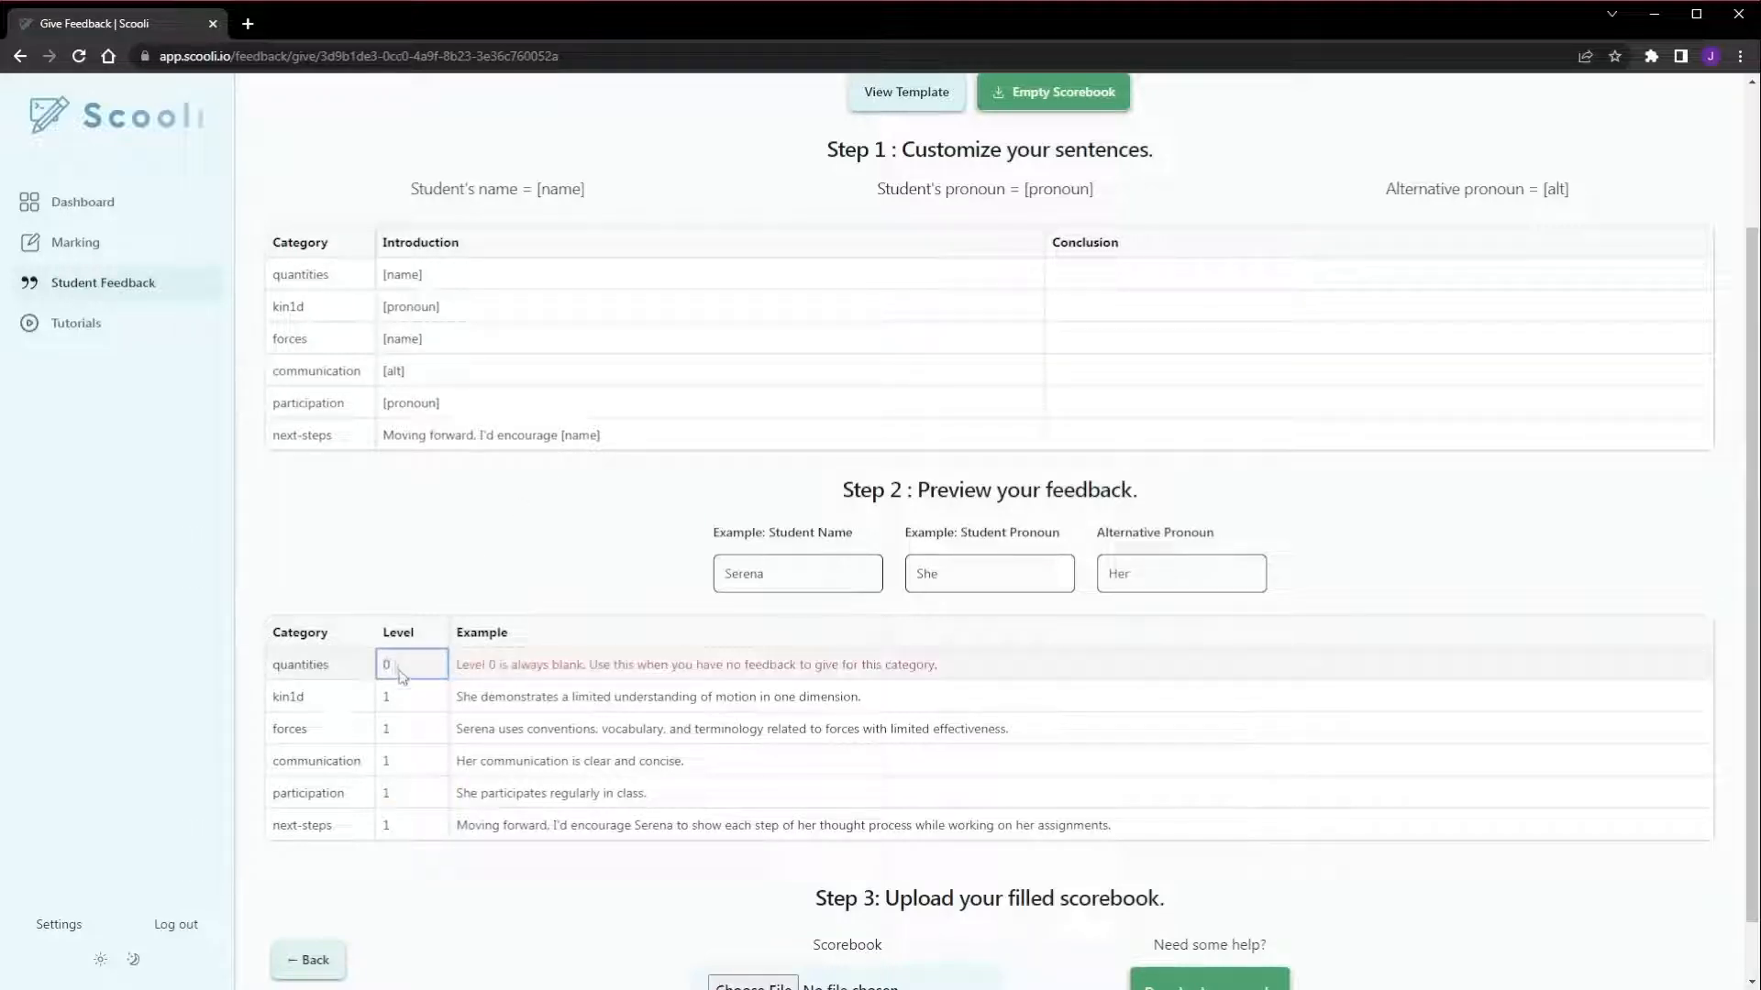
pyautogui.doubleClick(401, 669)
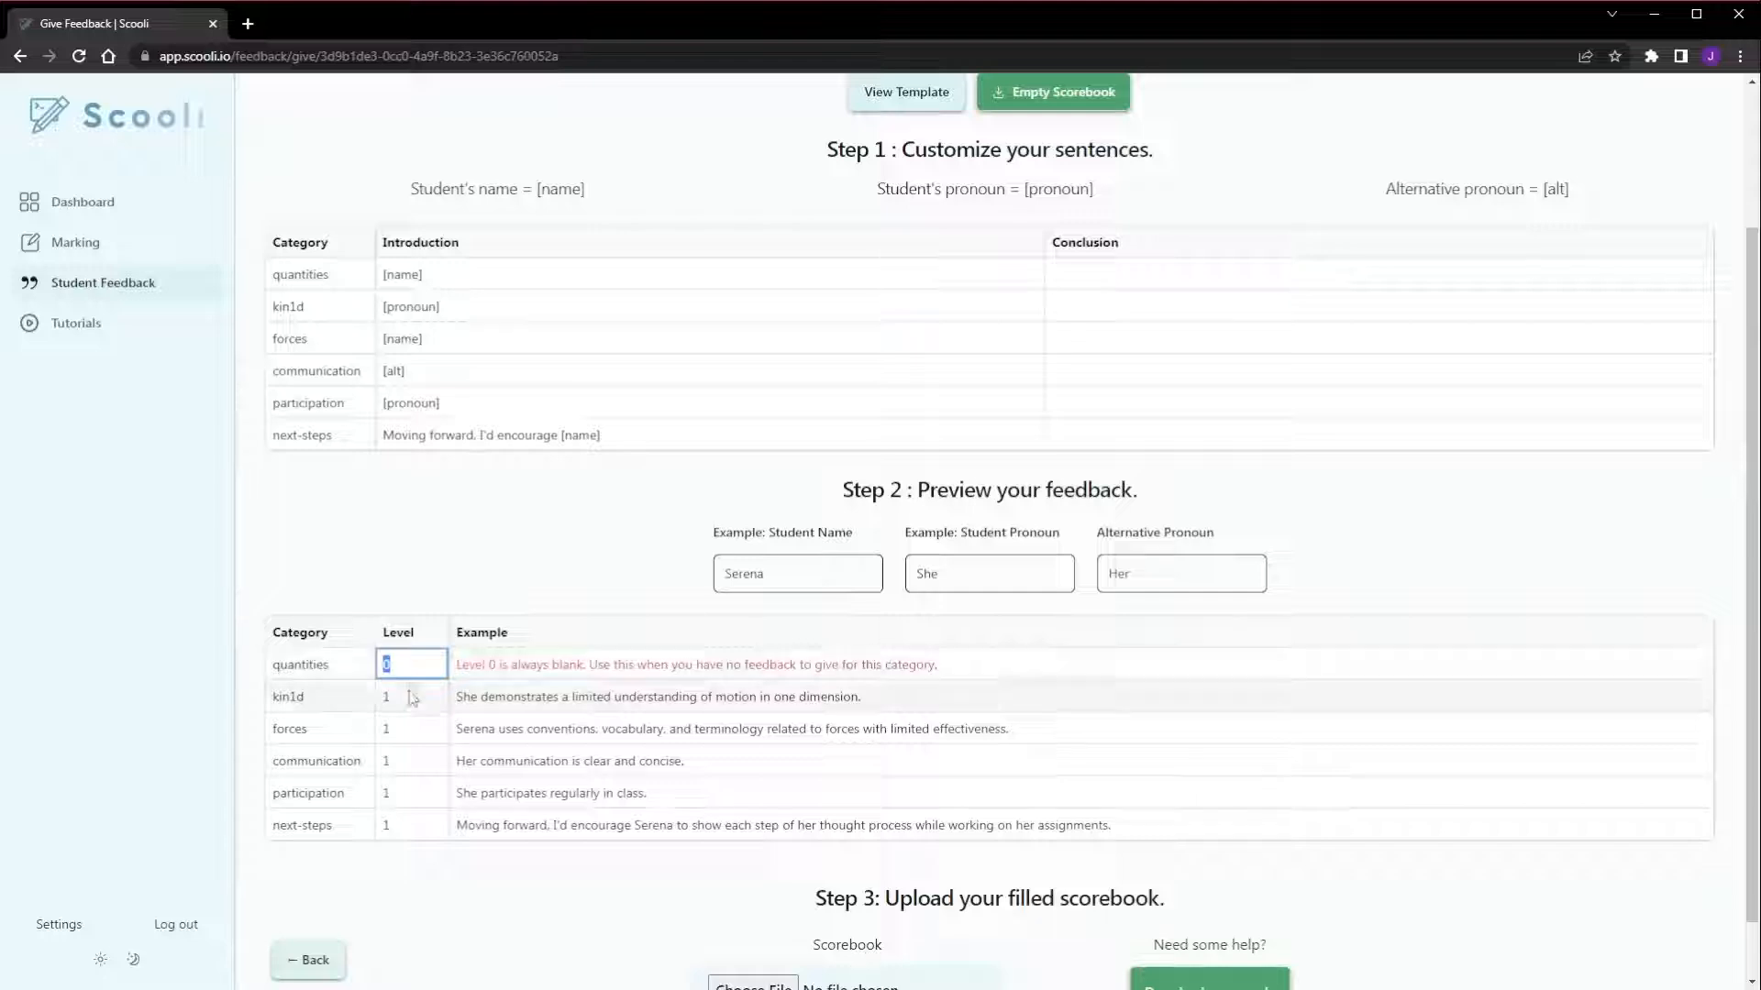
pyautogui.doubleClick(414, 766)
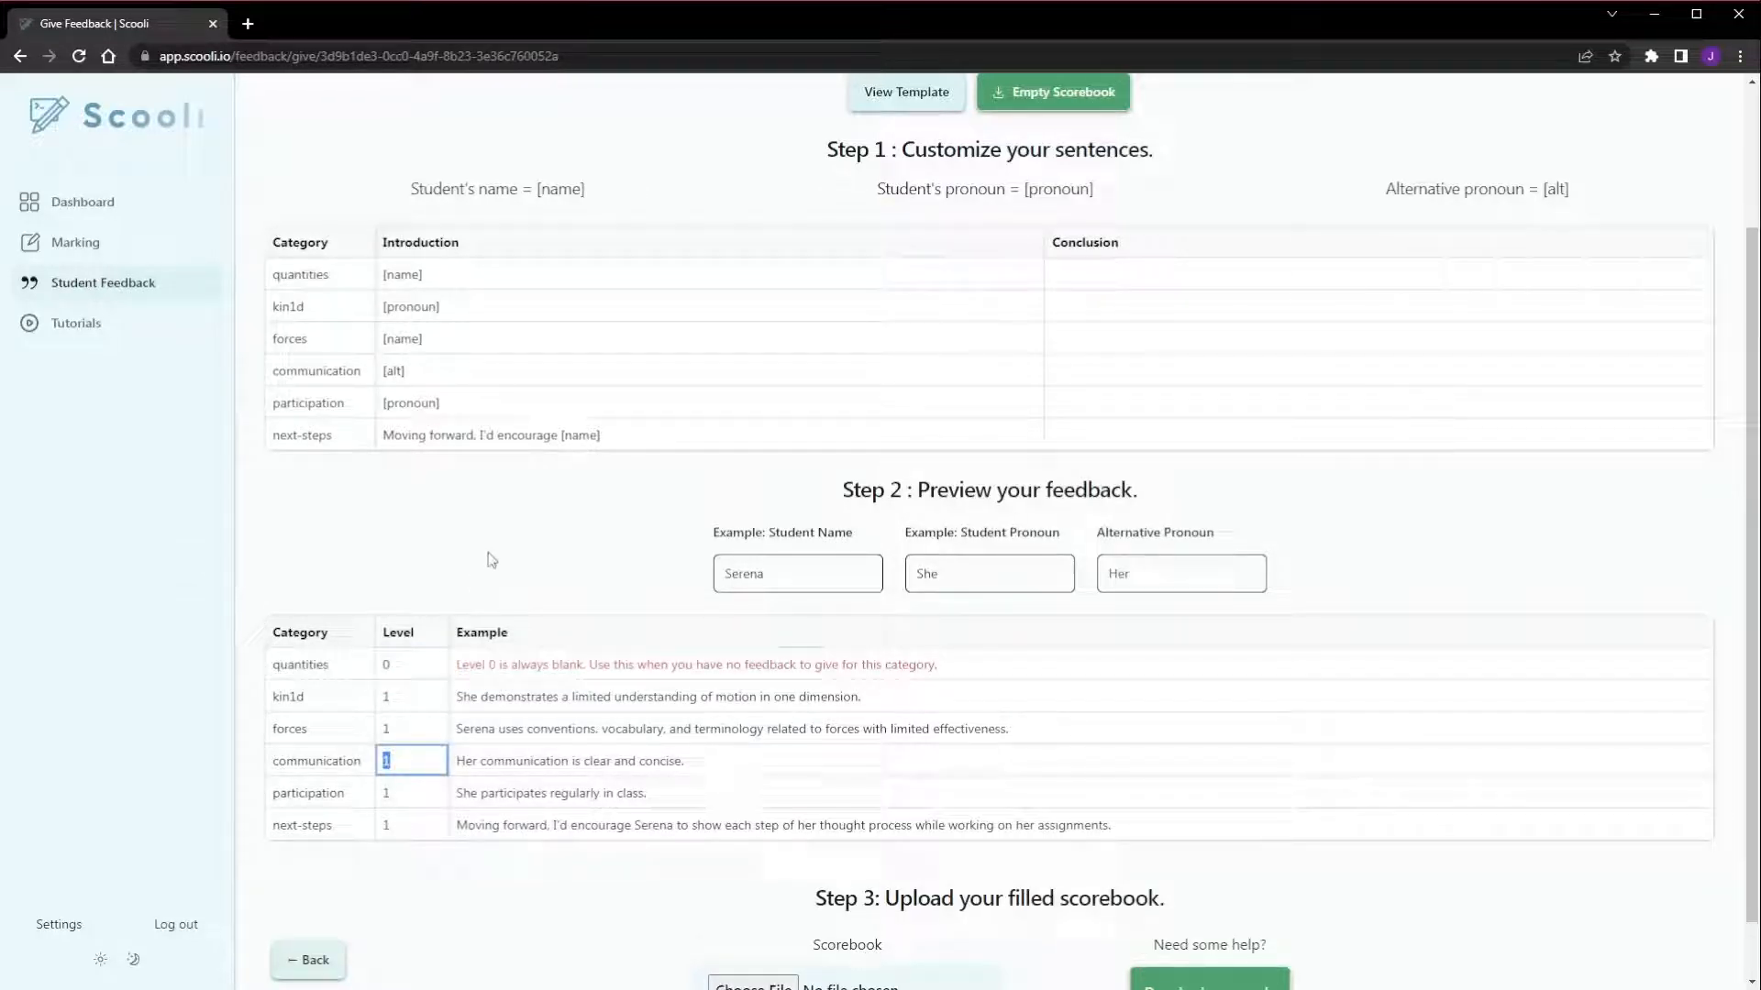
pyautogui.write('0')
pyautogui.click(406, 792)
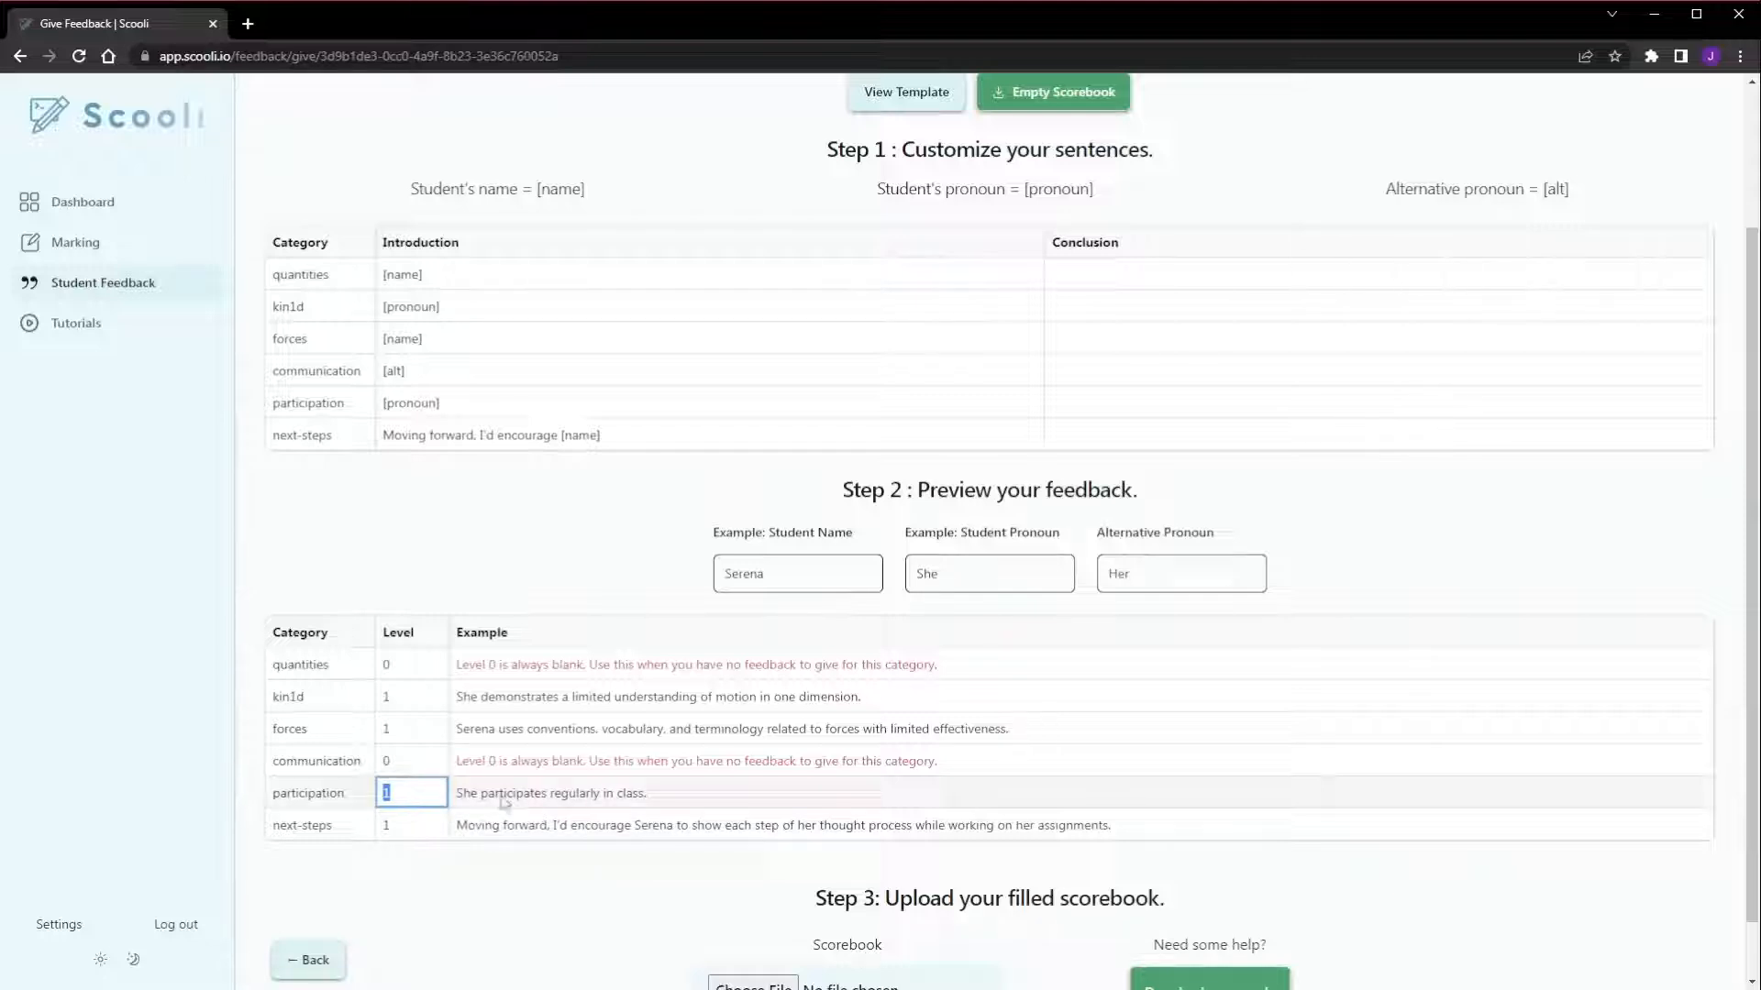
pyautogui.write('0')
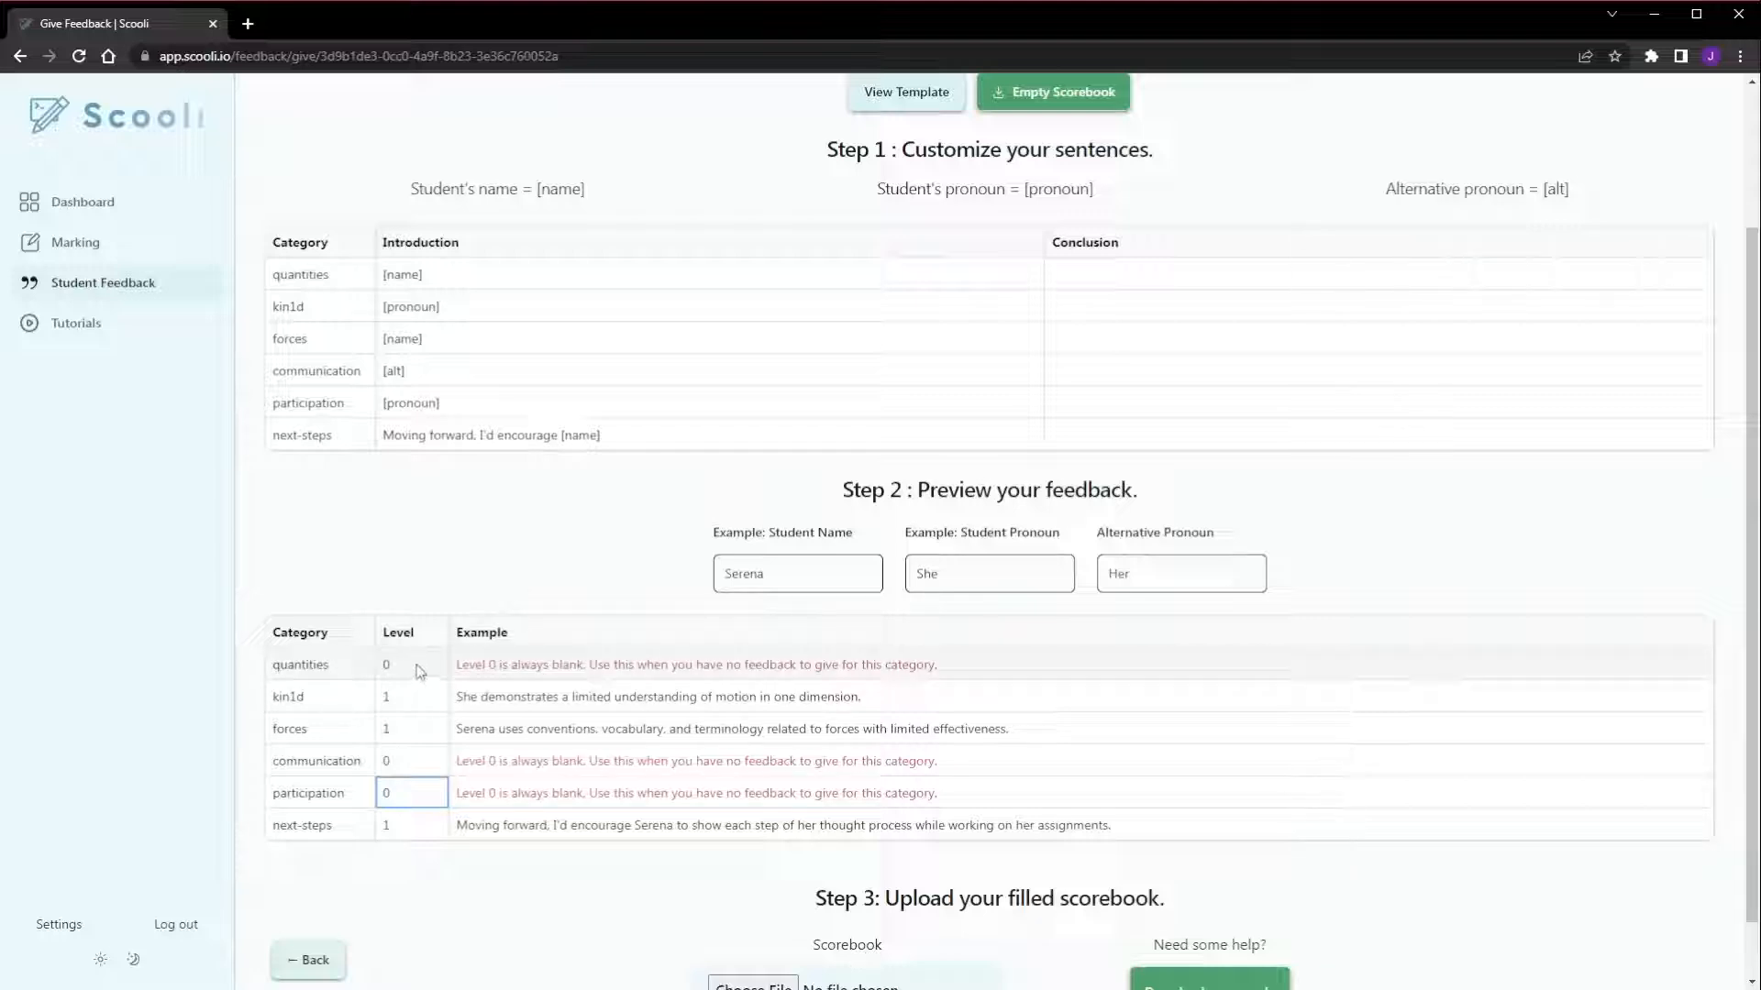
pyautogui.scroll(-1, 418, 670)
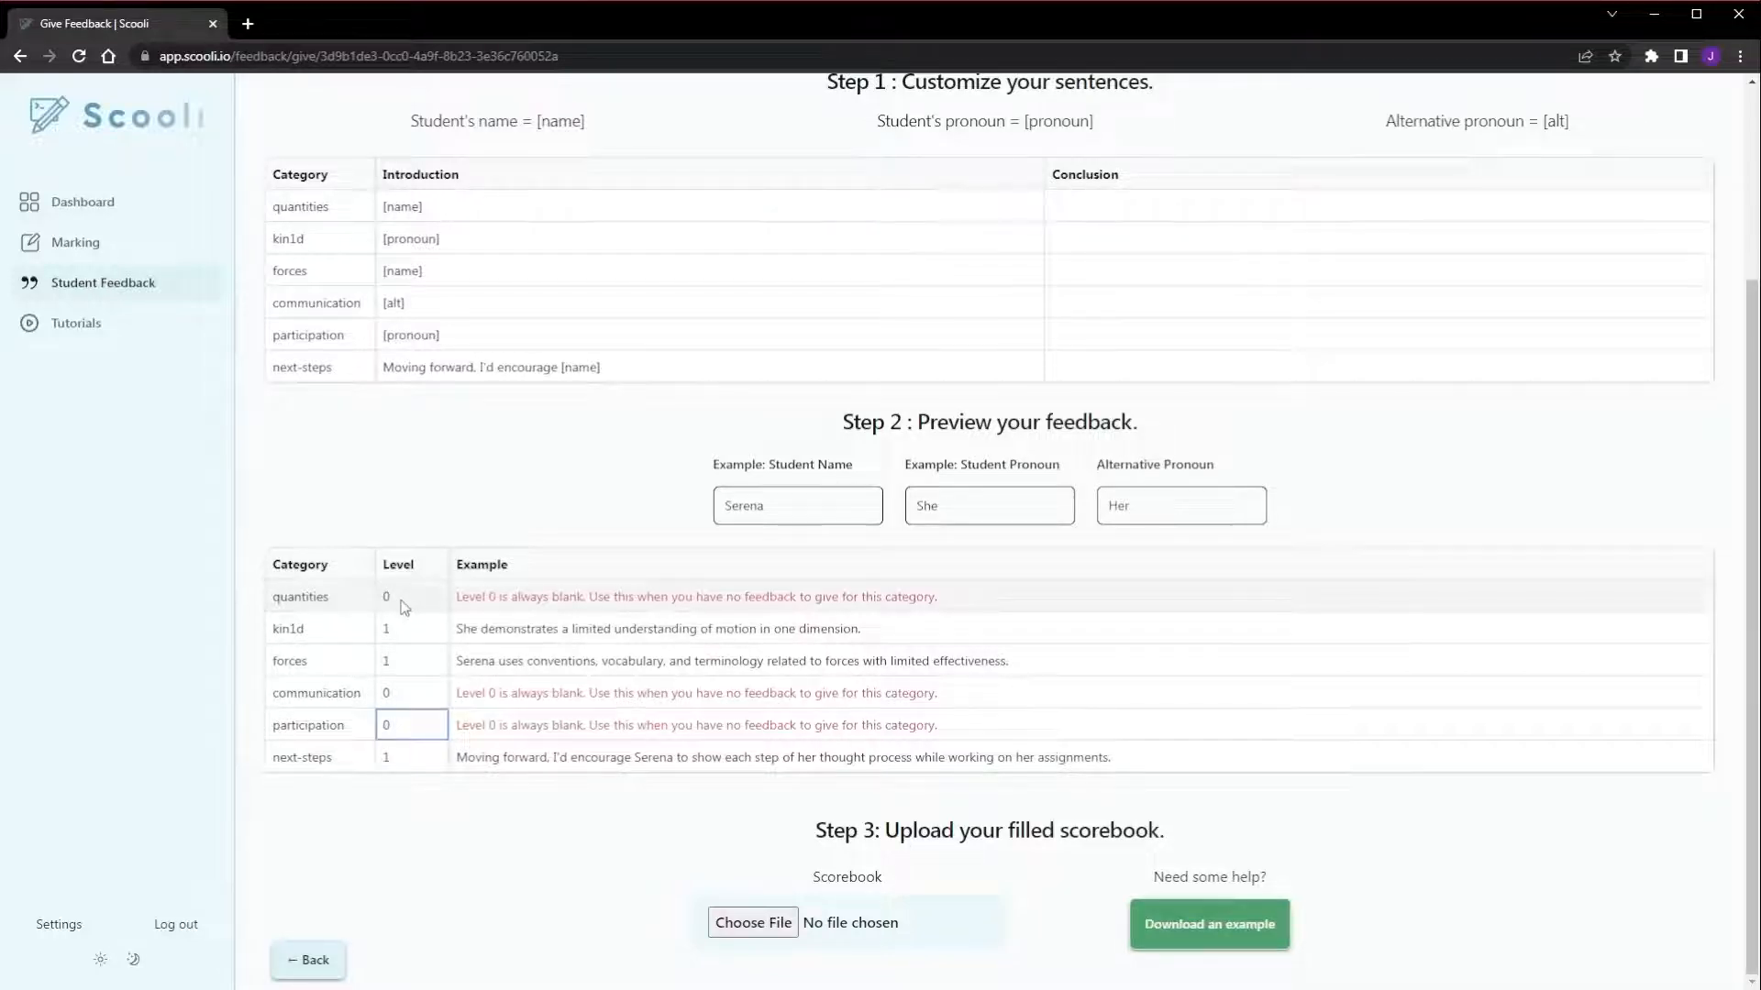
pyautogui.scroll(3, 574, 433)
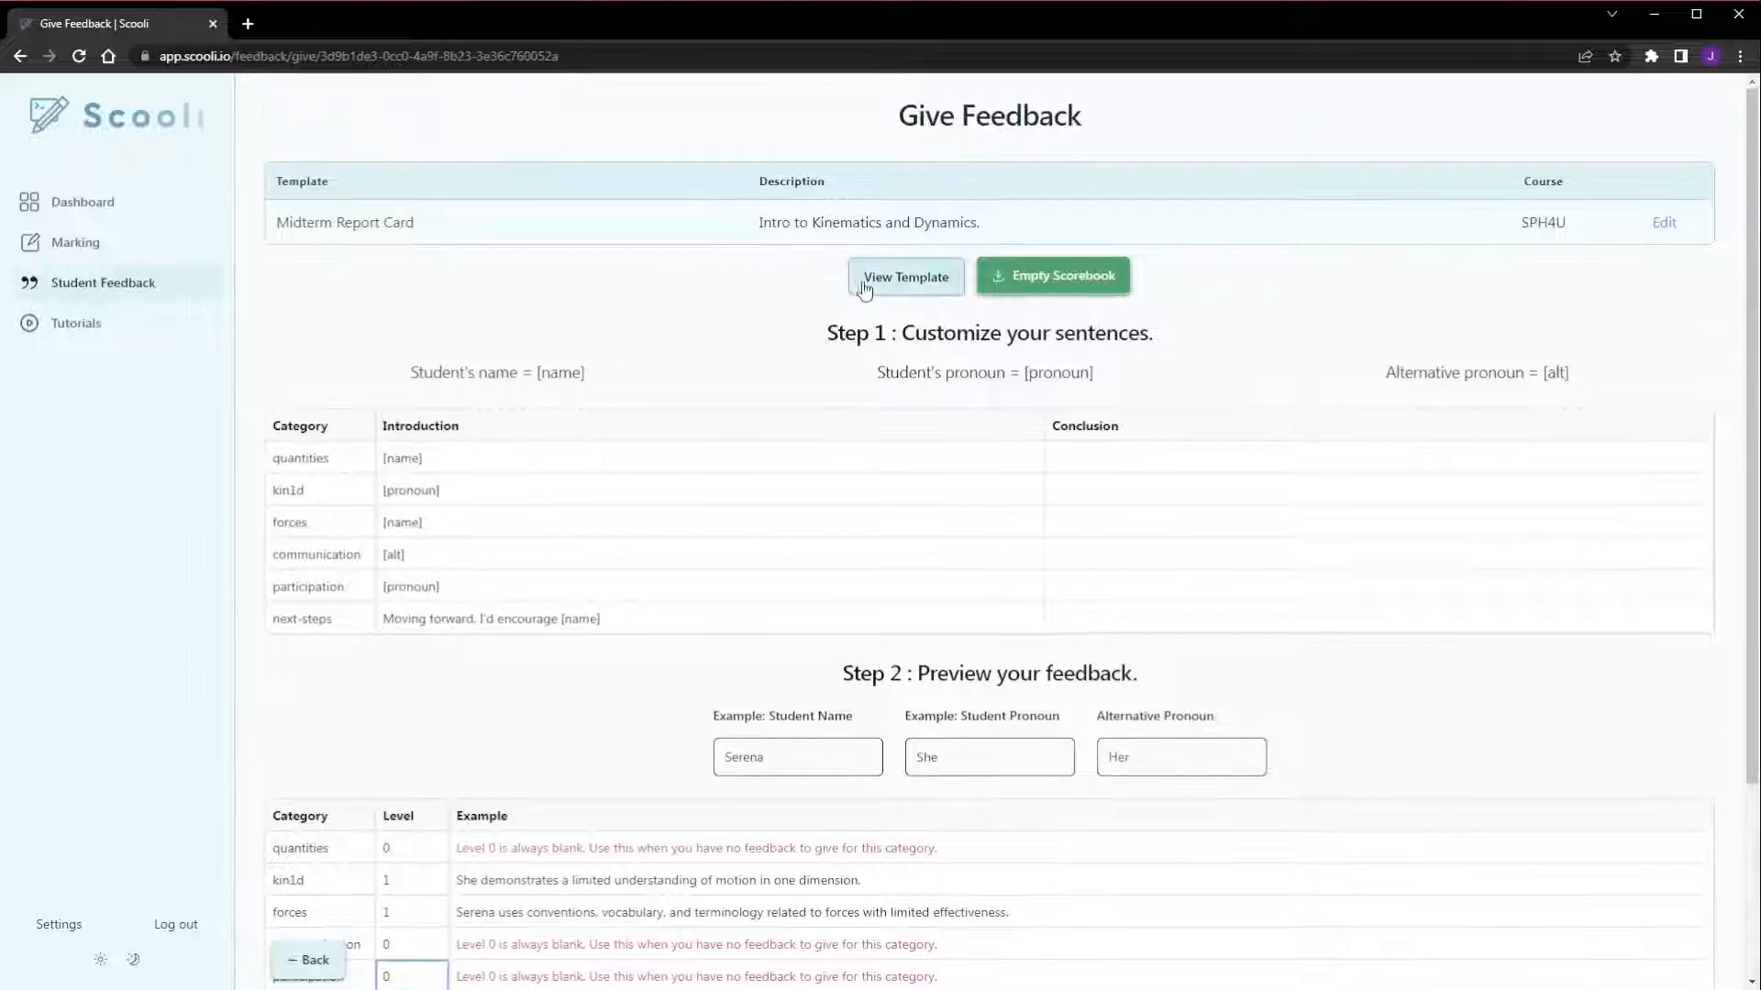
pyautogui.scroll(-2, 657, 453)
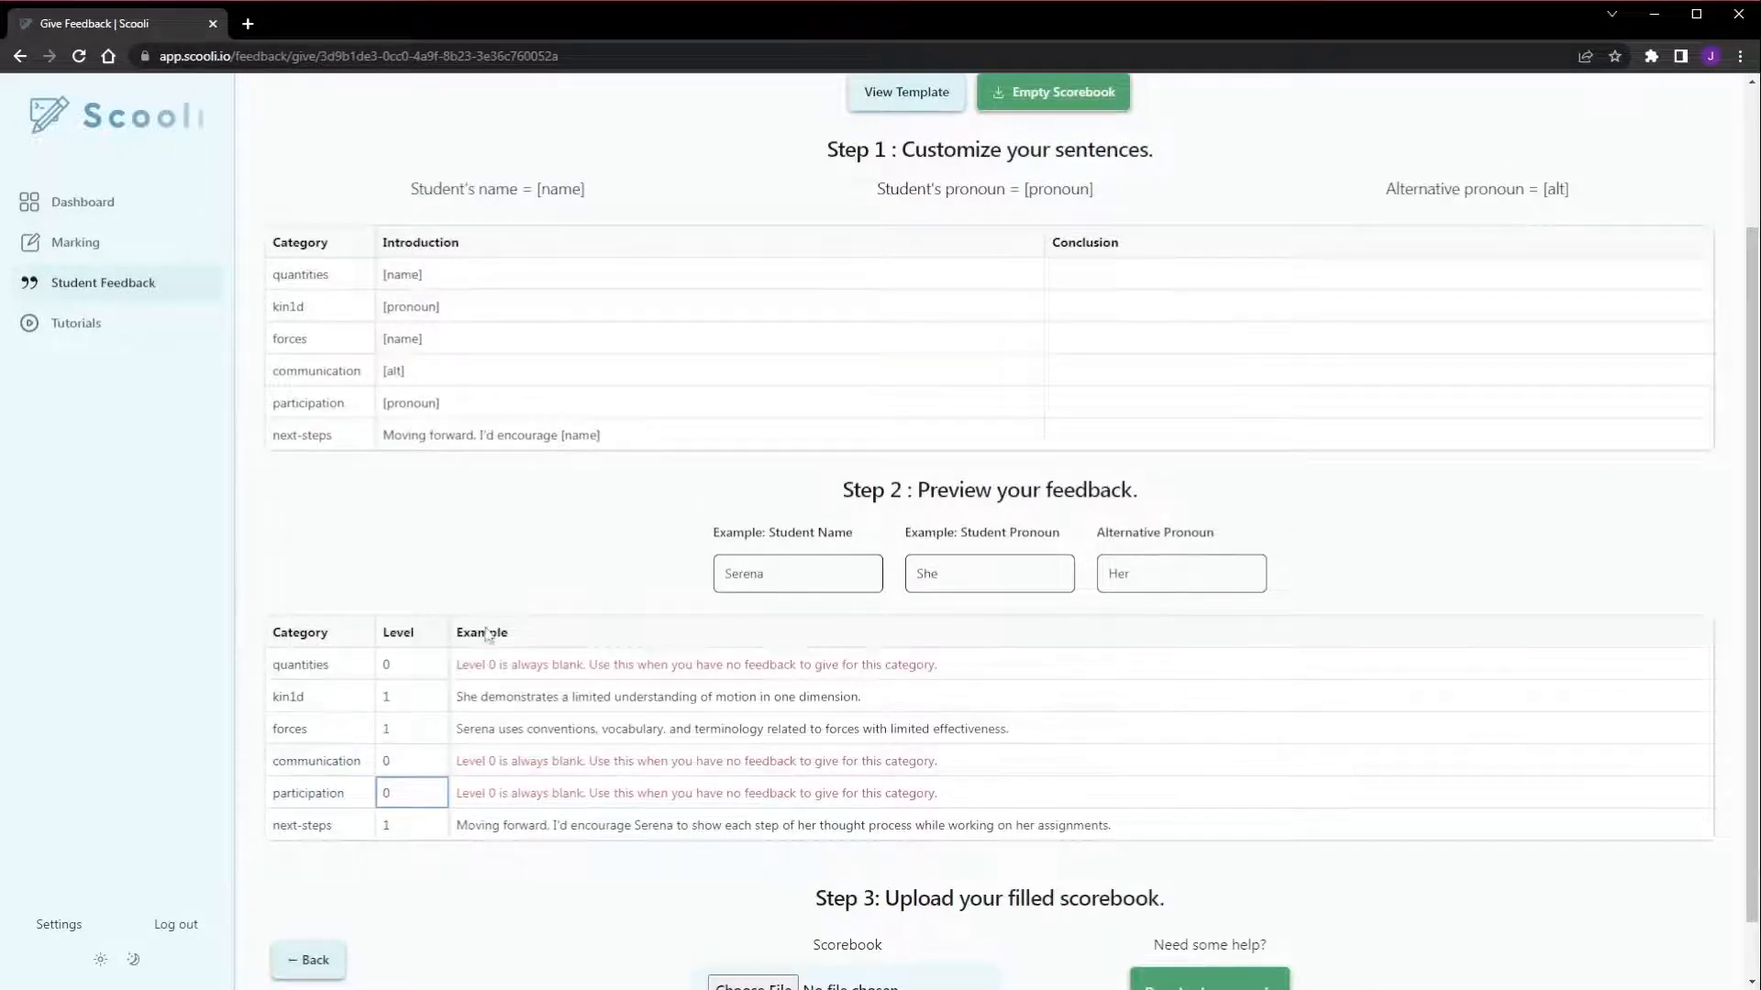
pyautogui.scroll(-1, 487, 635)
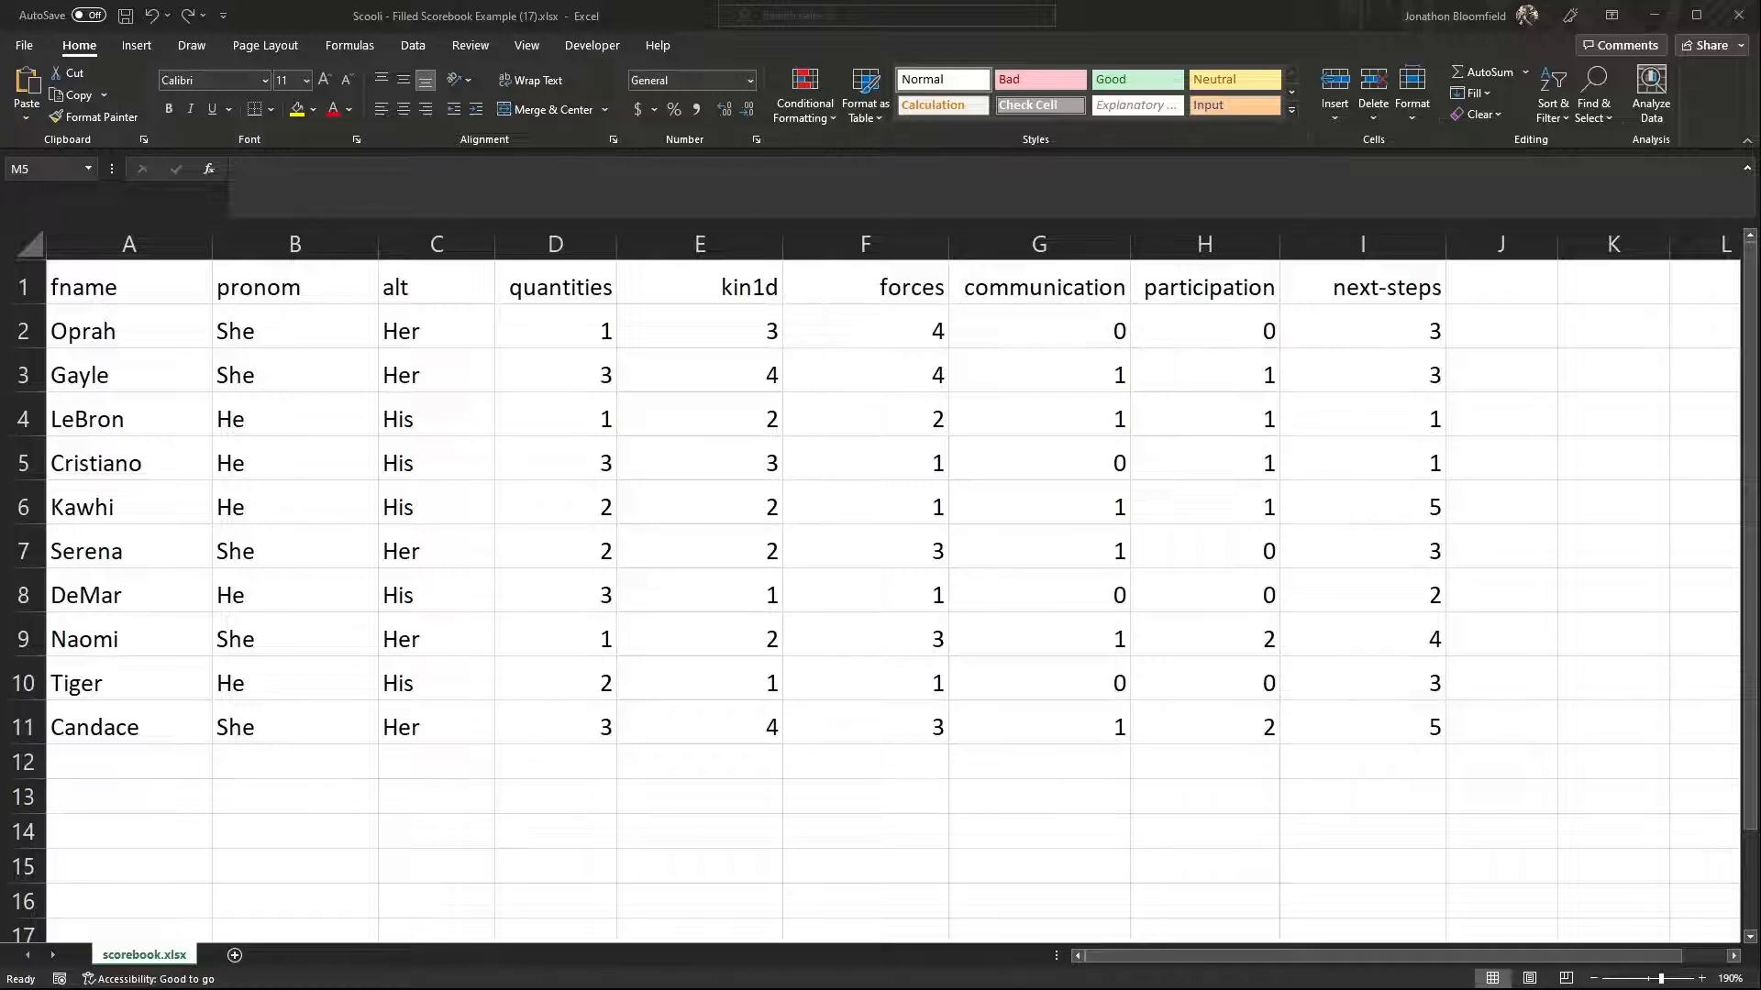
# Switch from Excel to the Scooli page in Chrome and upload the scorebook "Scooli - Filled Scorebook Example (17).xlsx"
pyautogui.hotkey('alt', 'Tab')
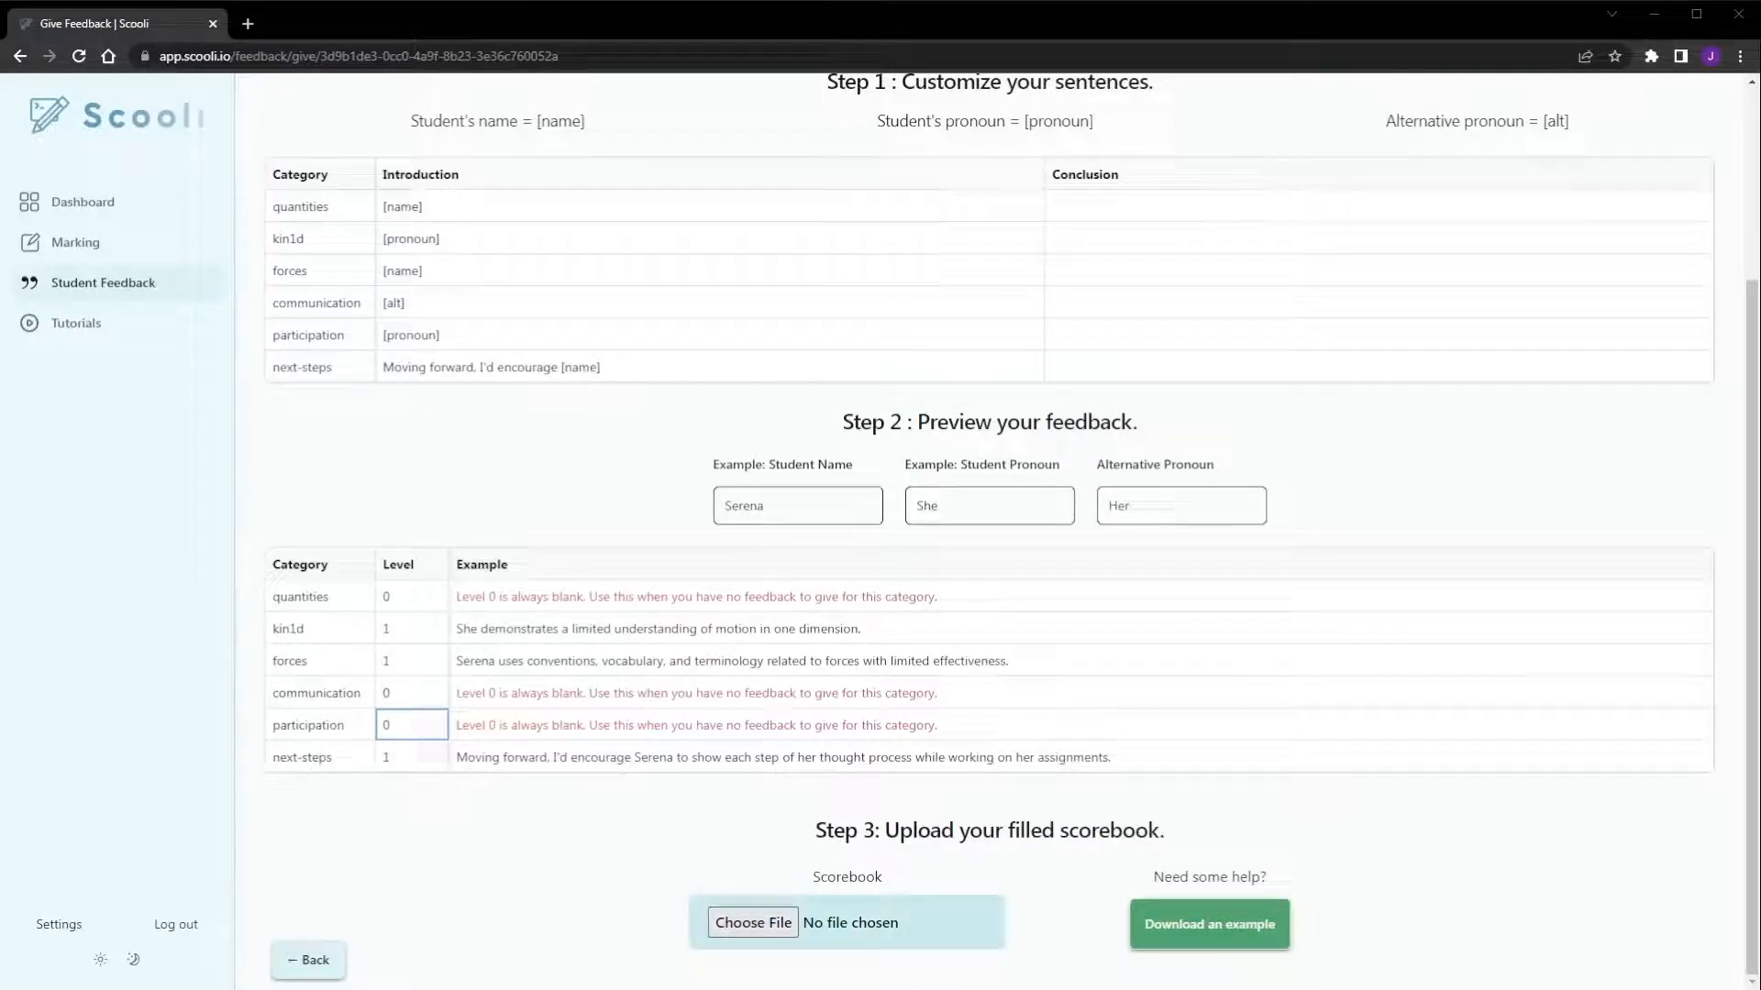
pyautogui.scroll(-5, 683, 339)
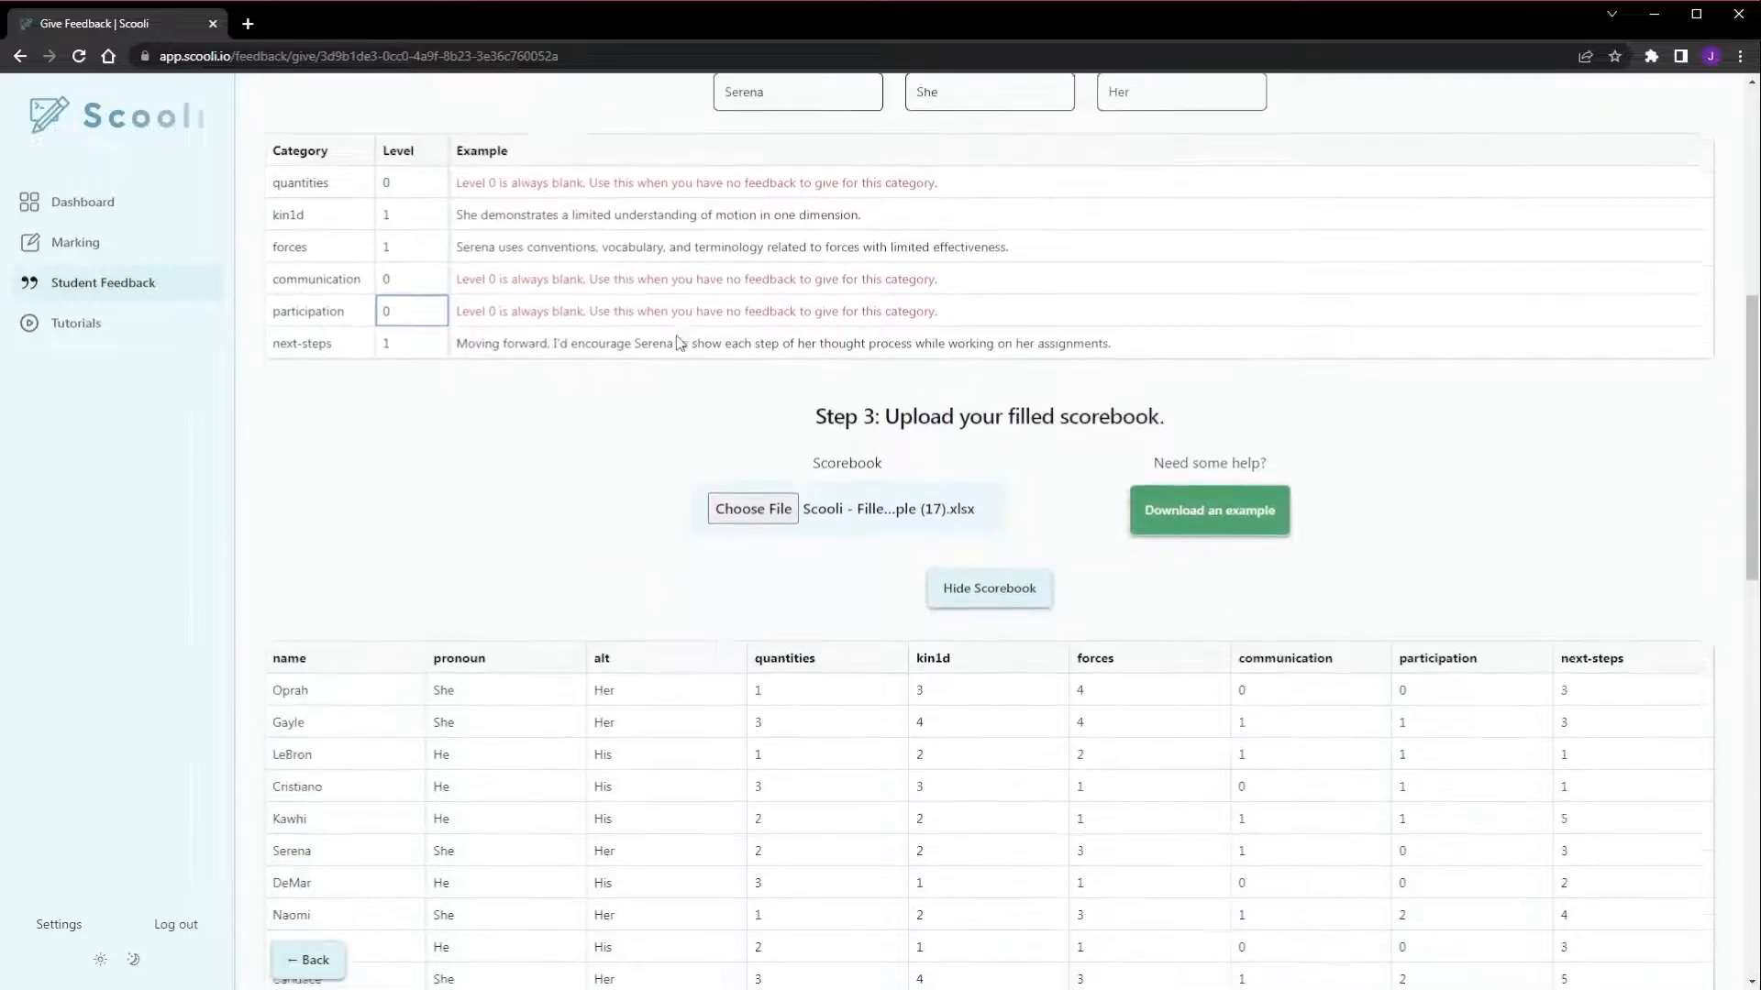
pyautogui.scroll(-3, 681, 345)
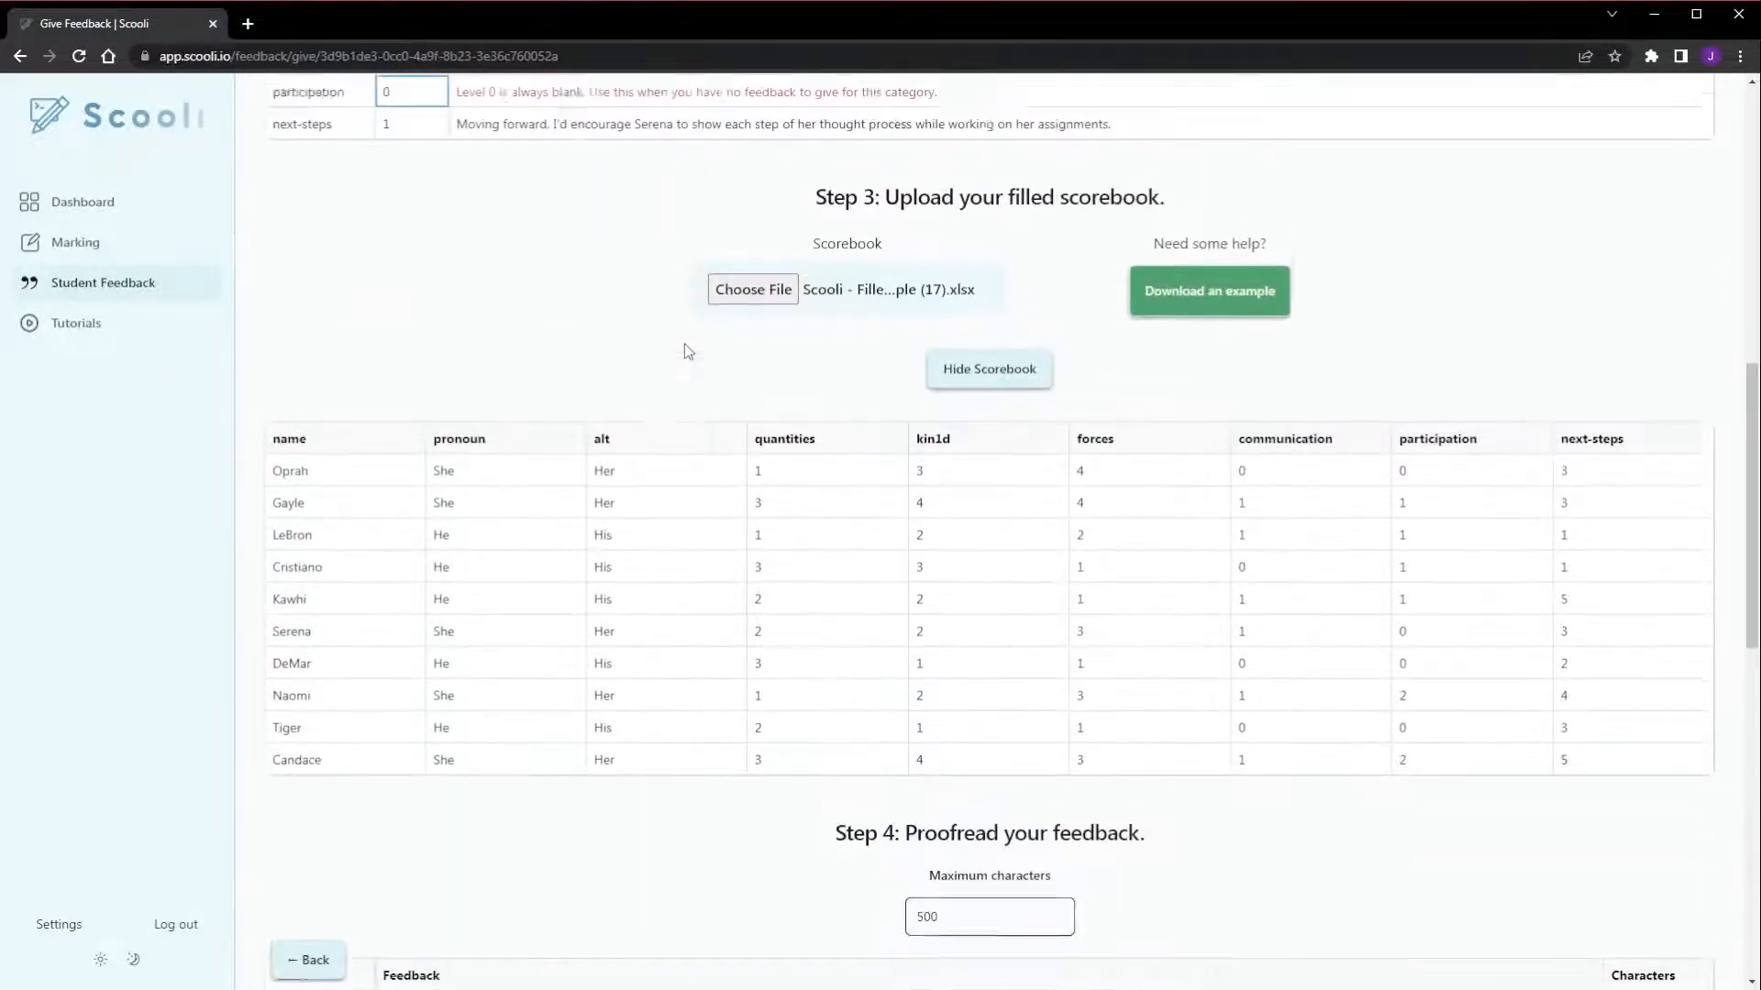
pyautogui.scroll(1, 688, 352)
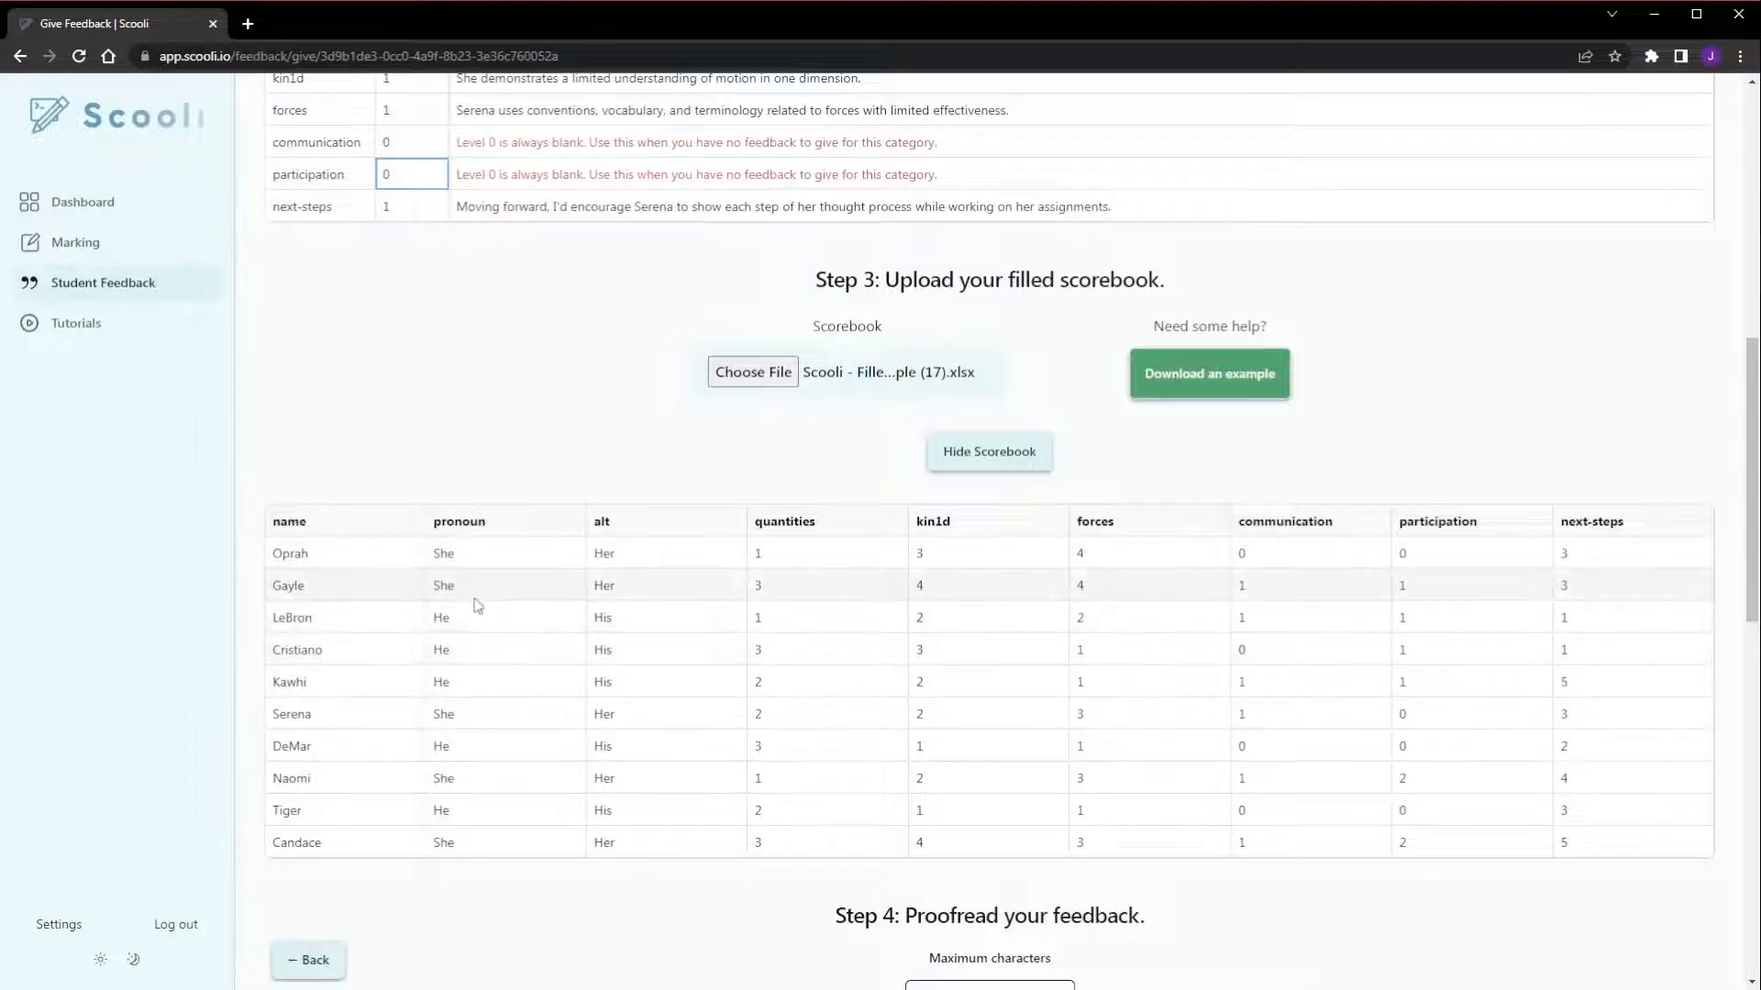
# Set the quantities level of the first student in the uploaded scorebook to 4
pyautogui.doubleClick(806, 554)
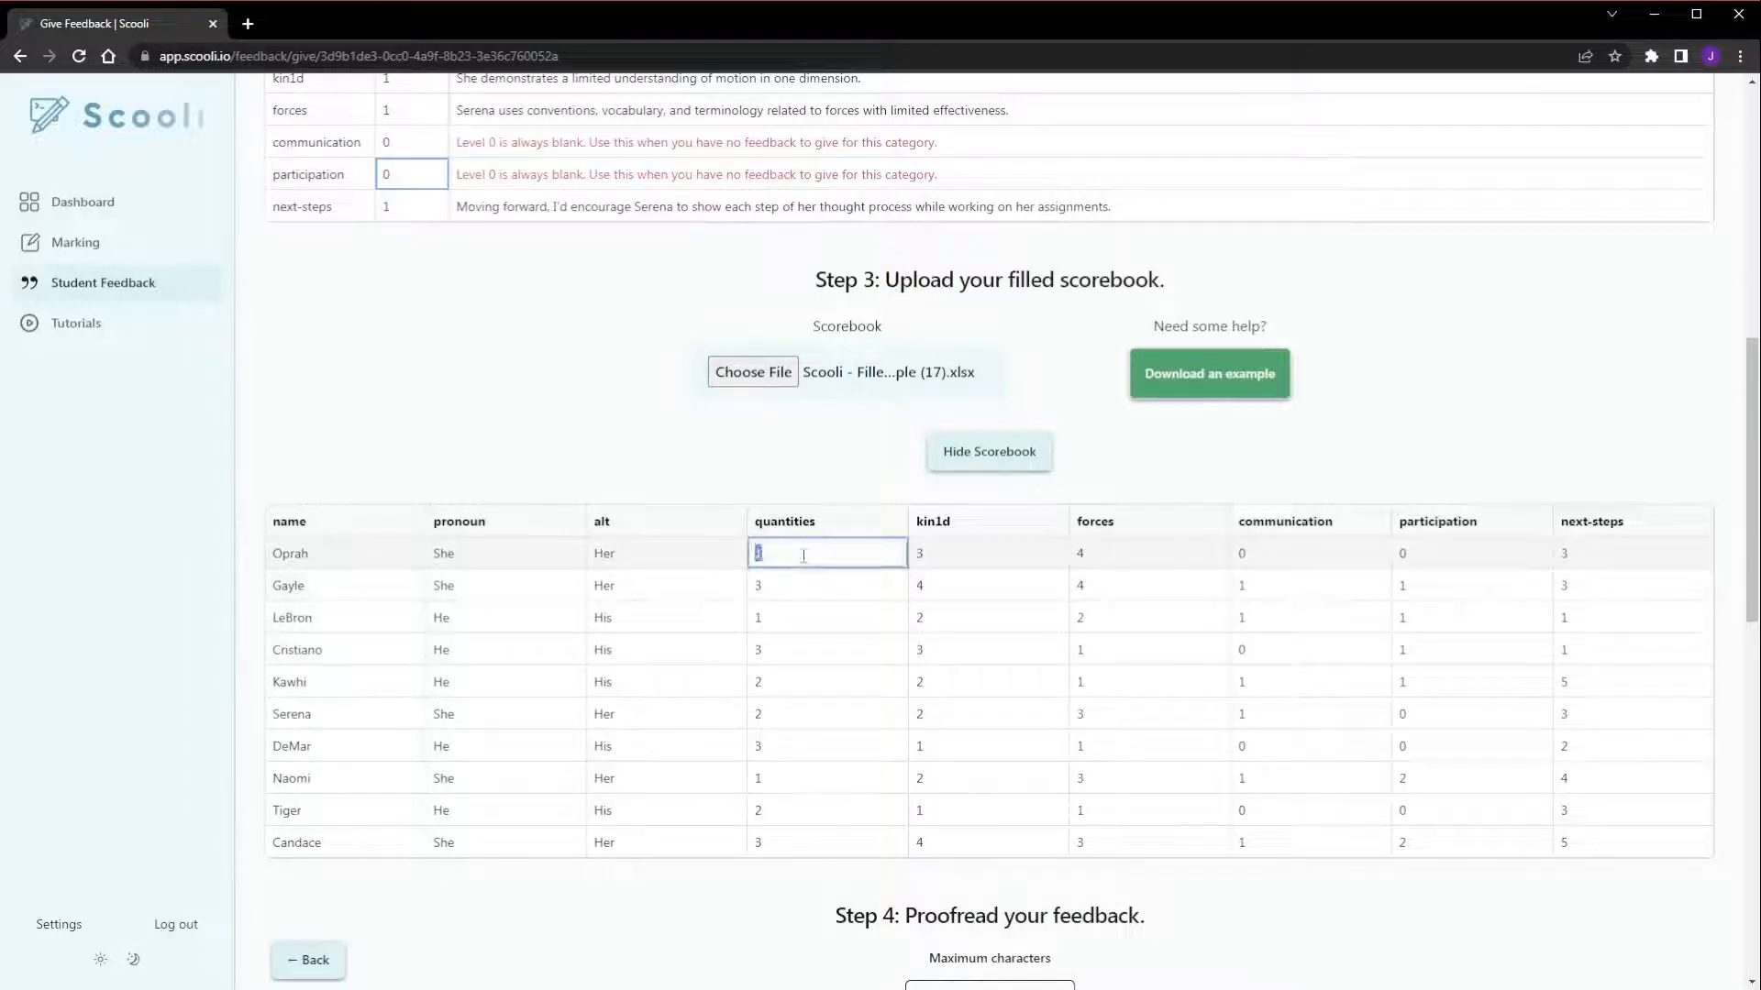
pyautogui.doubleClick(988, 559)
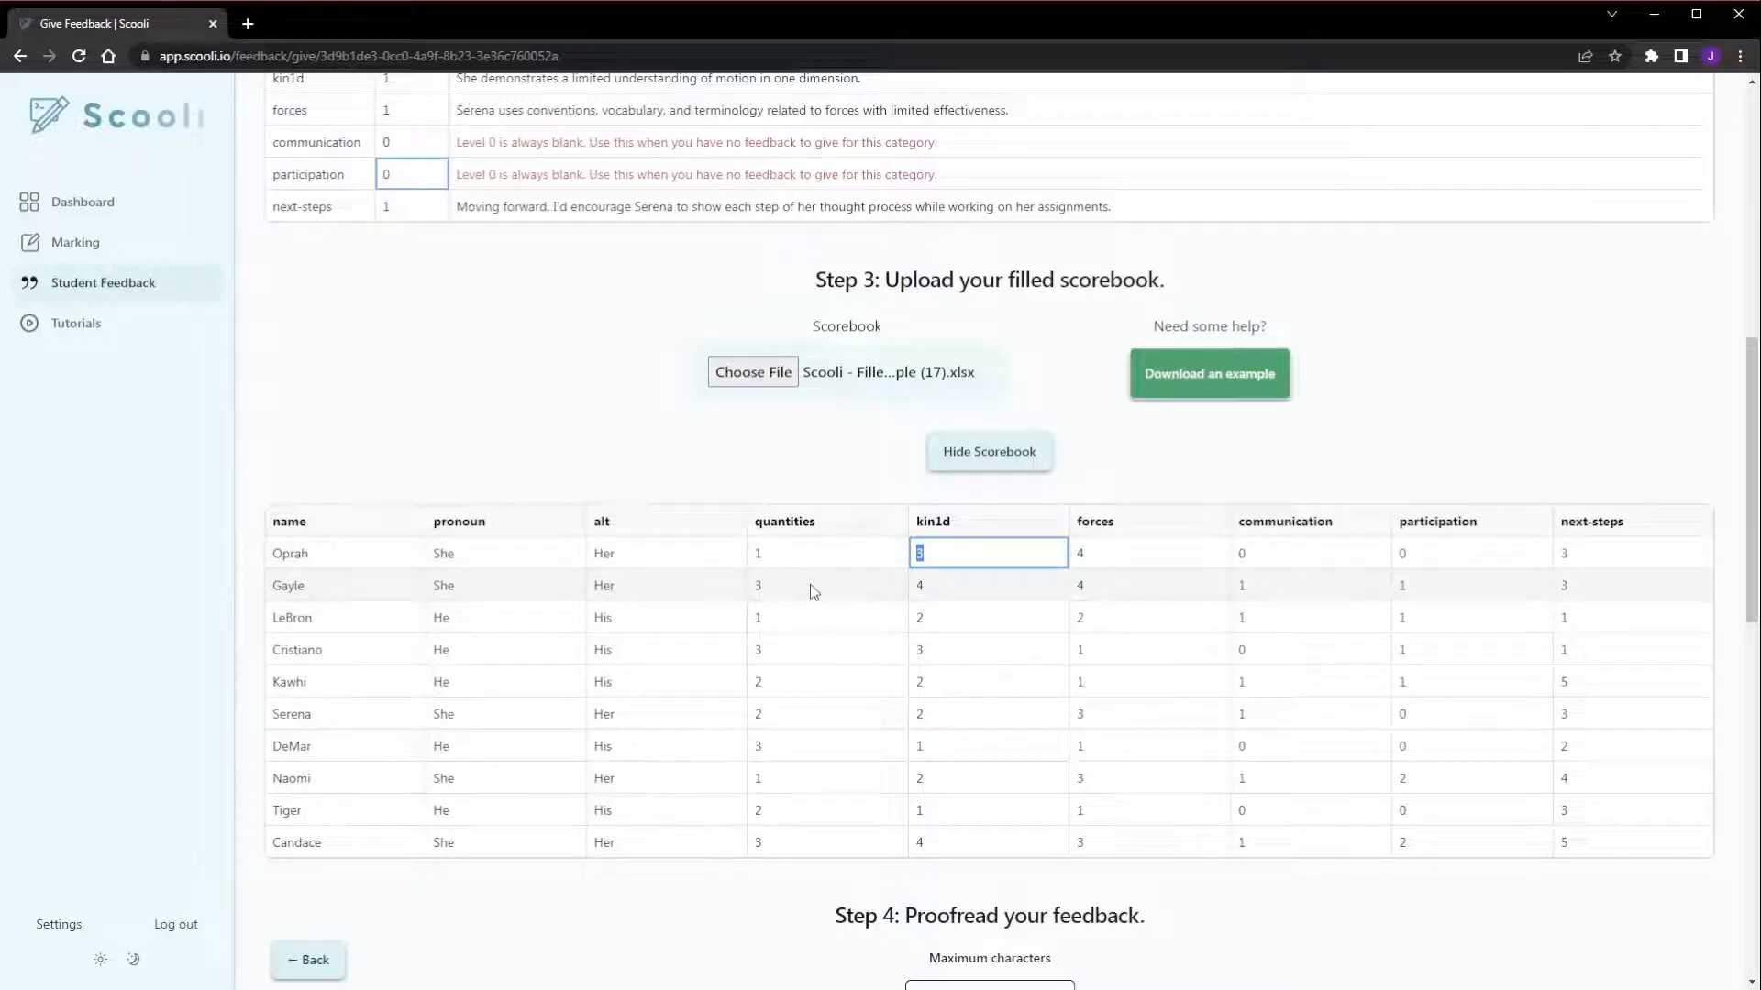
pyautogui.click(817, 549)
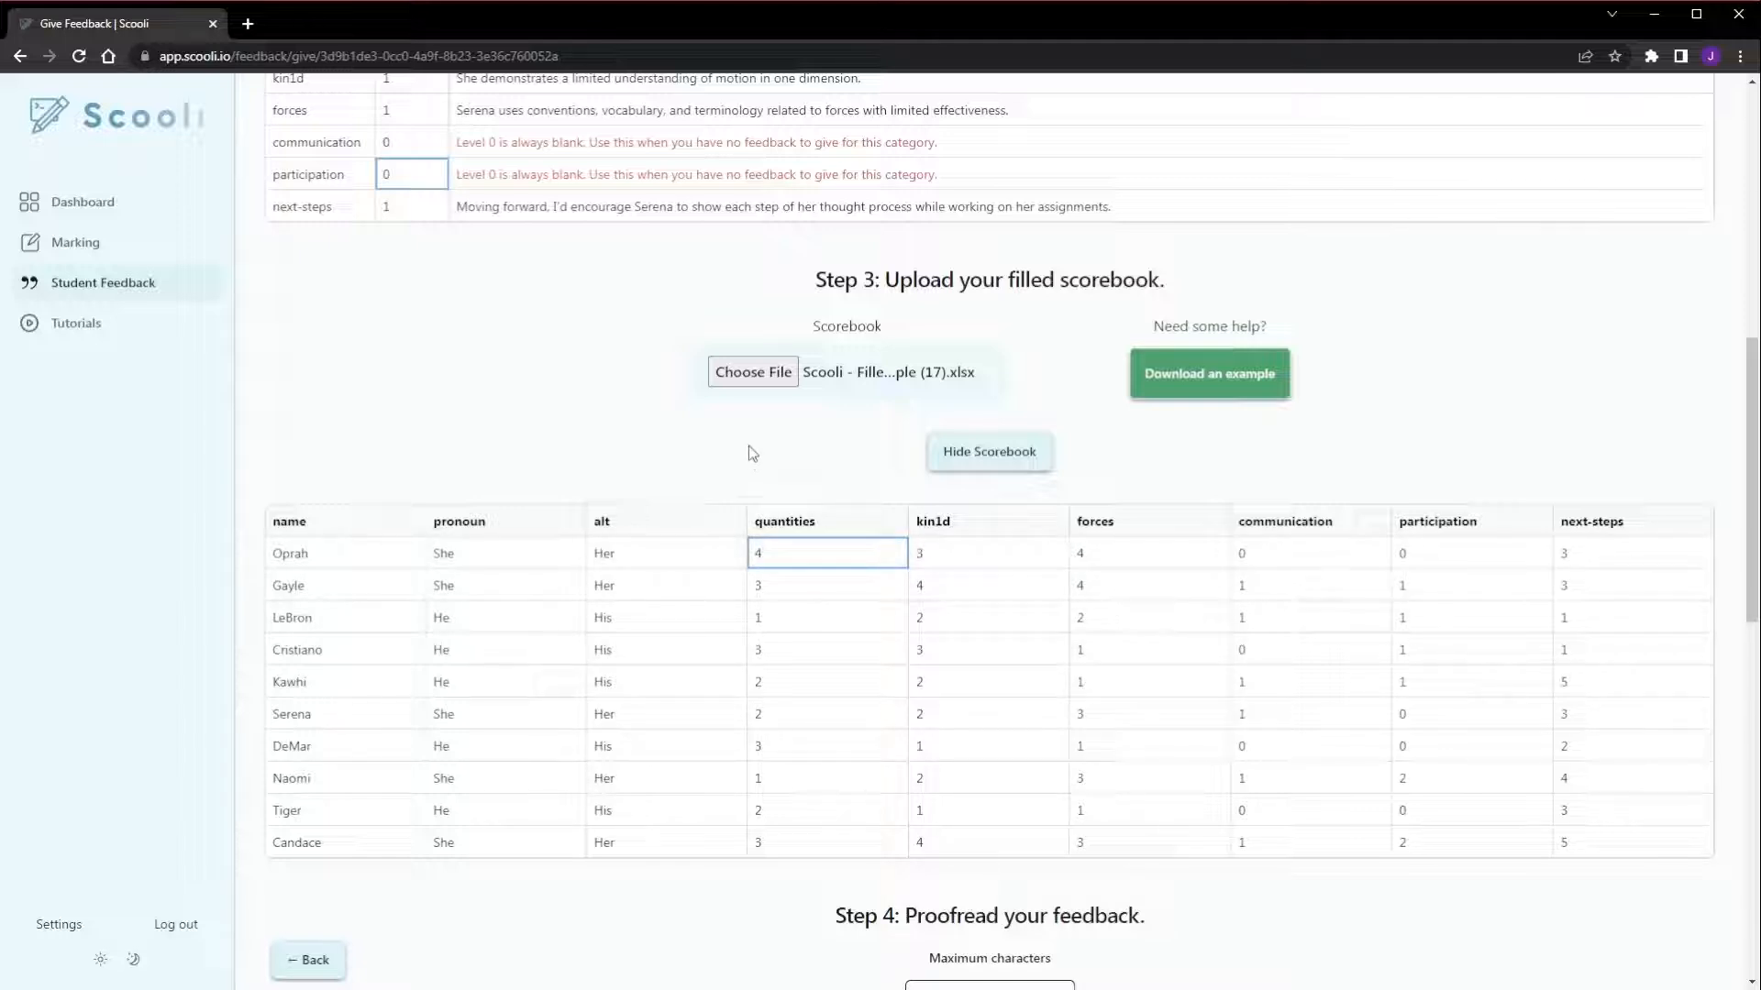
# Set the maximum characters for the feedback to 460
pyautogui.scroll(-1, 851, 553)
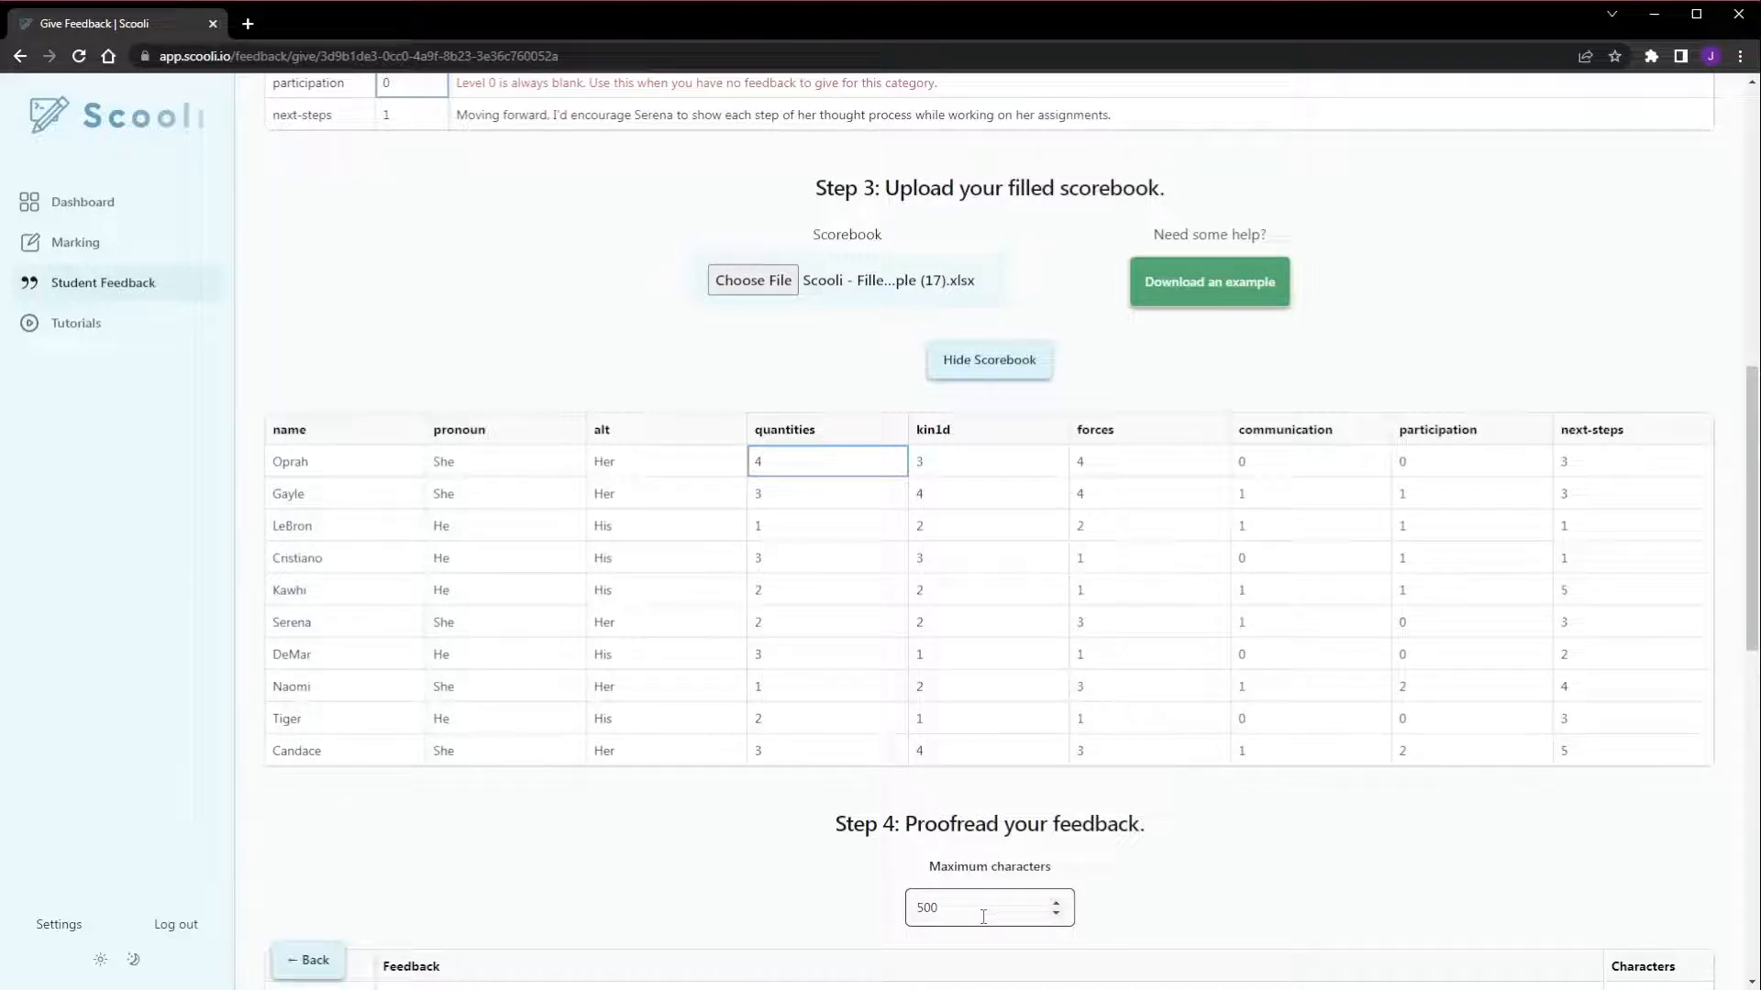
pyautogui.doubleClick(979, 910)
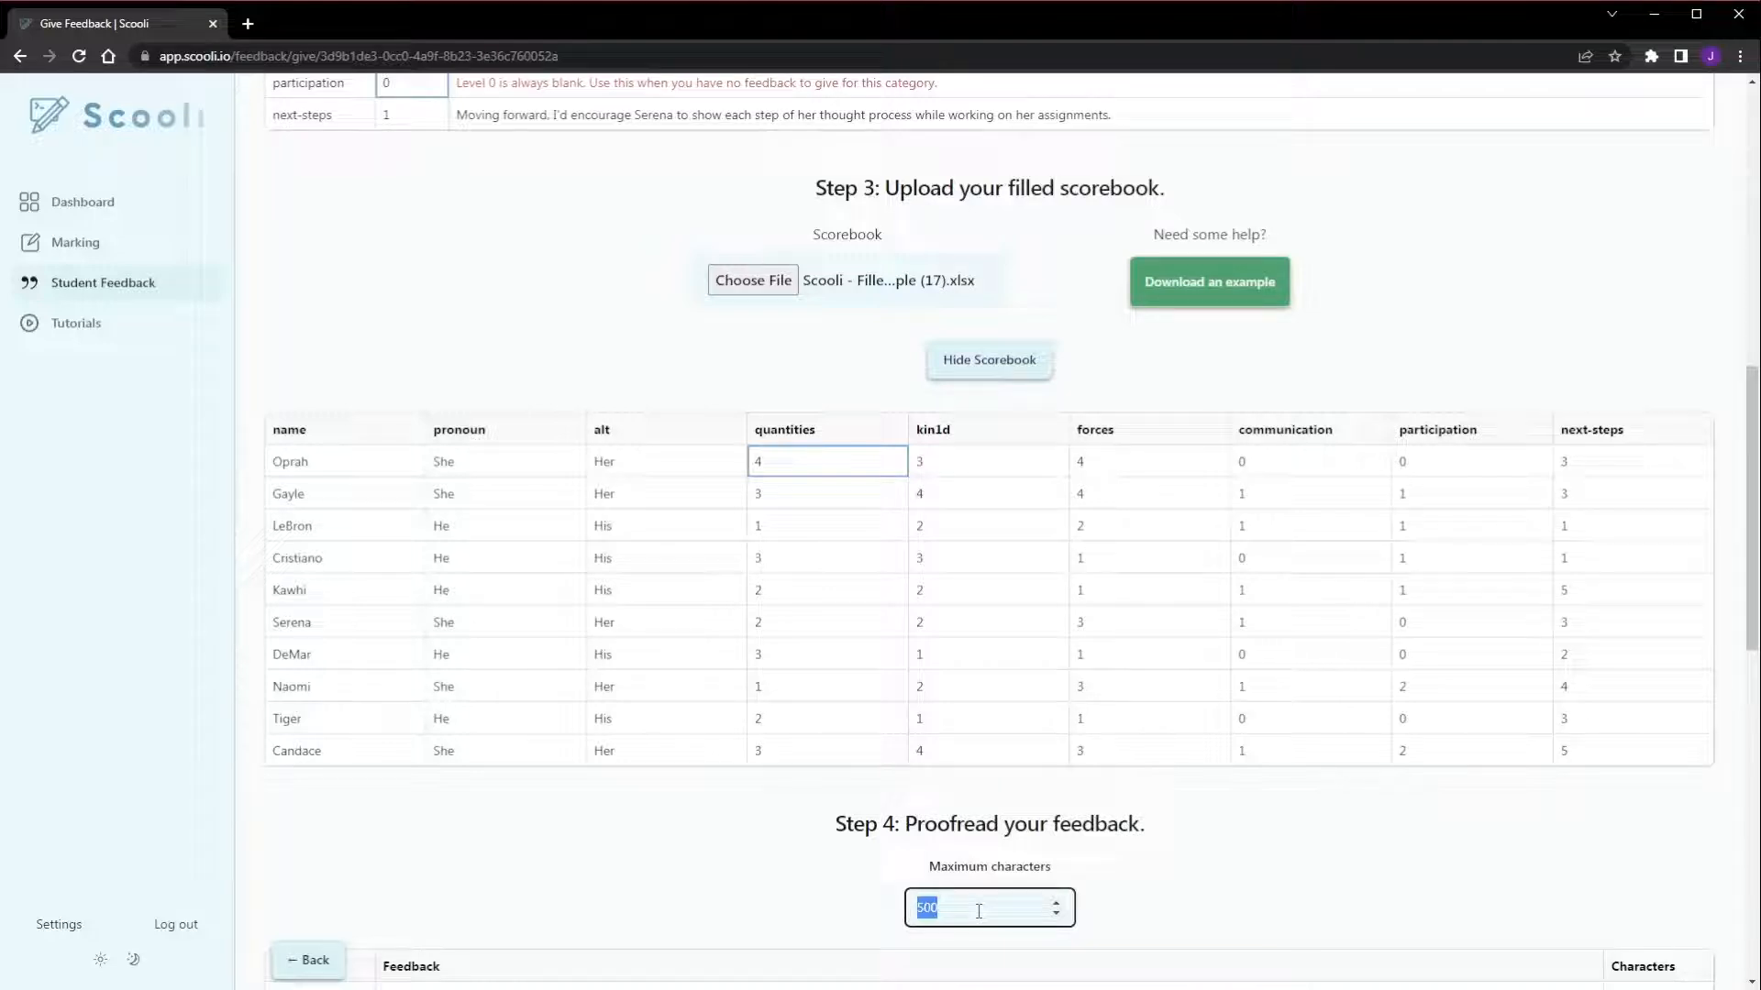
pyautogui.write('460')
pyautogui.click(1167, 915)
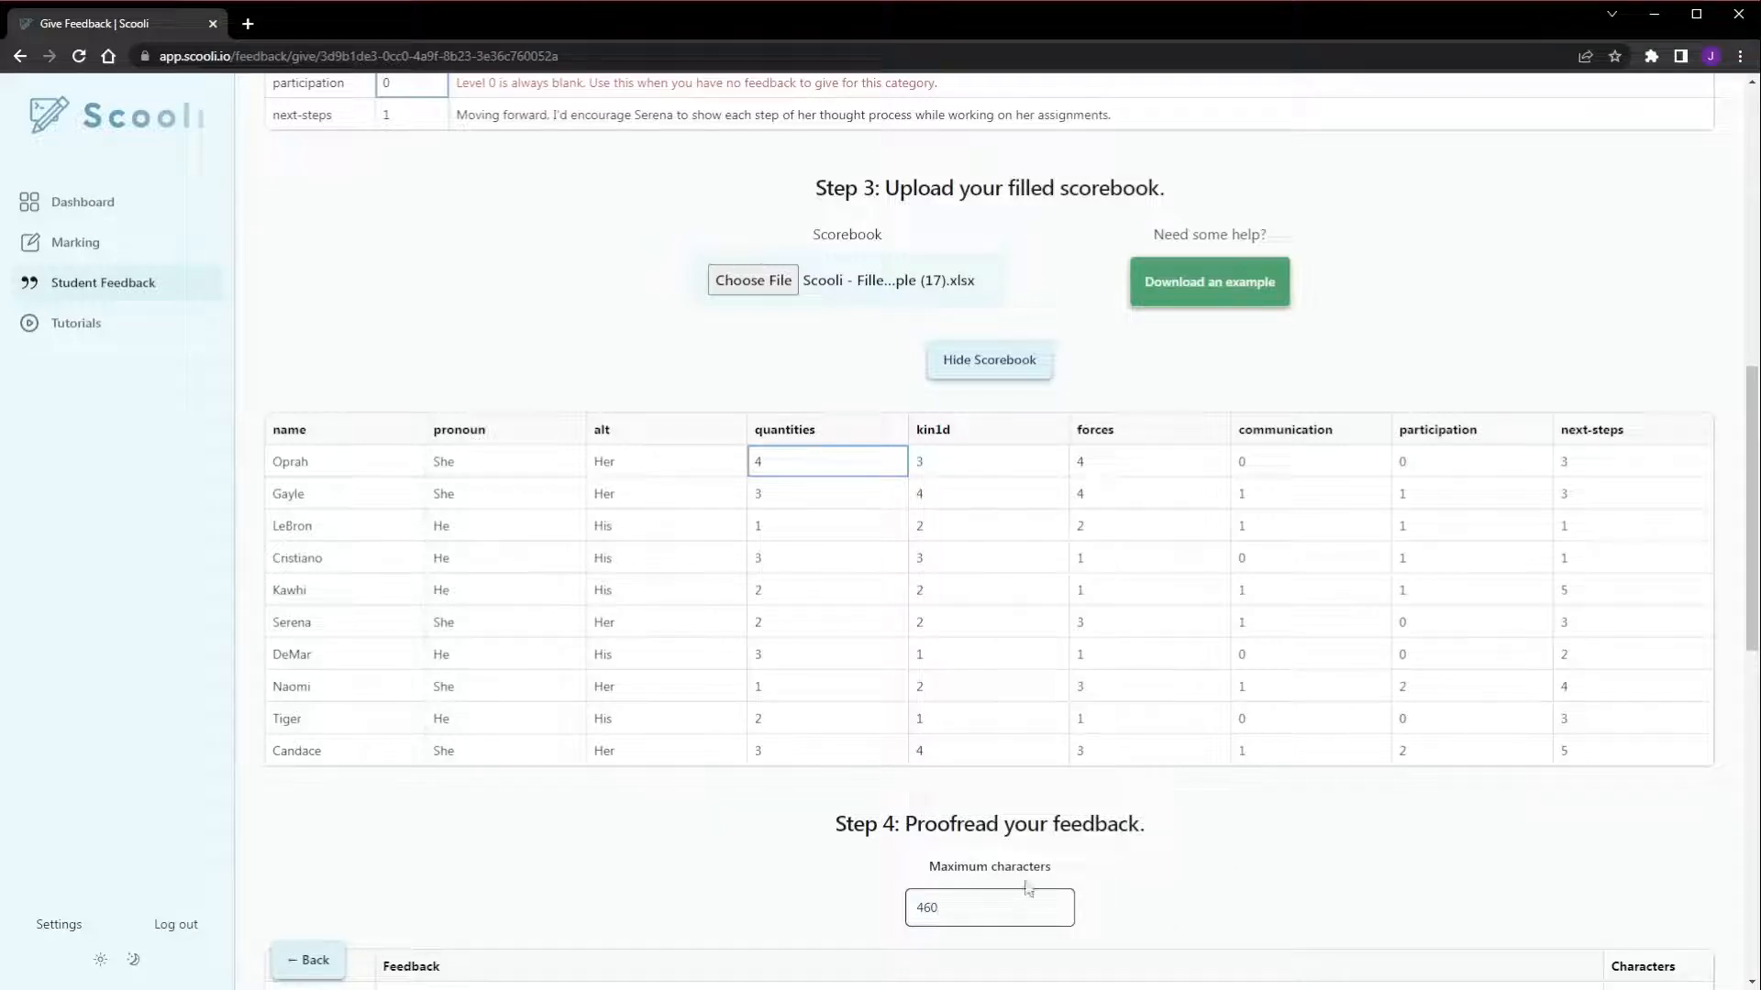
# Proofread the generated feedback and character counts for all students and download the feedback as a .docx file
pyautogui.scroll(-2, 1196, 791)
pyautogui.scroll(-7, 1196, 790)
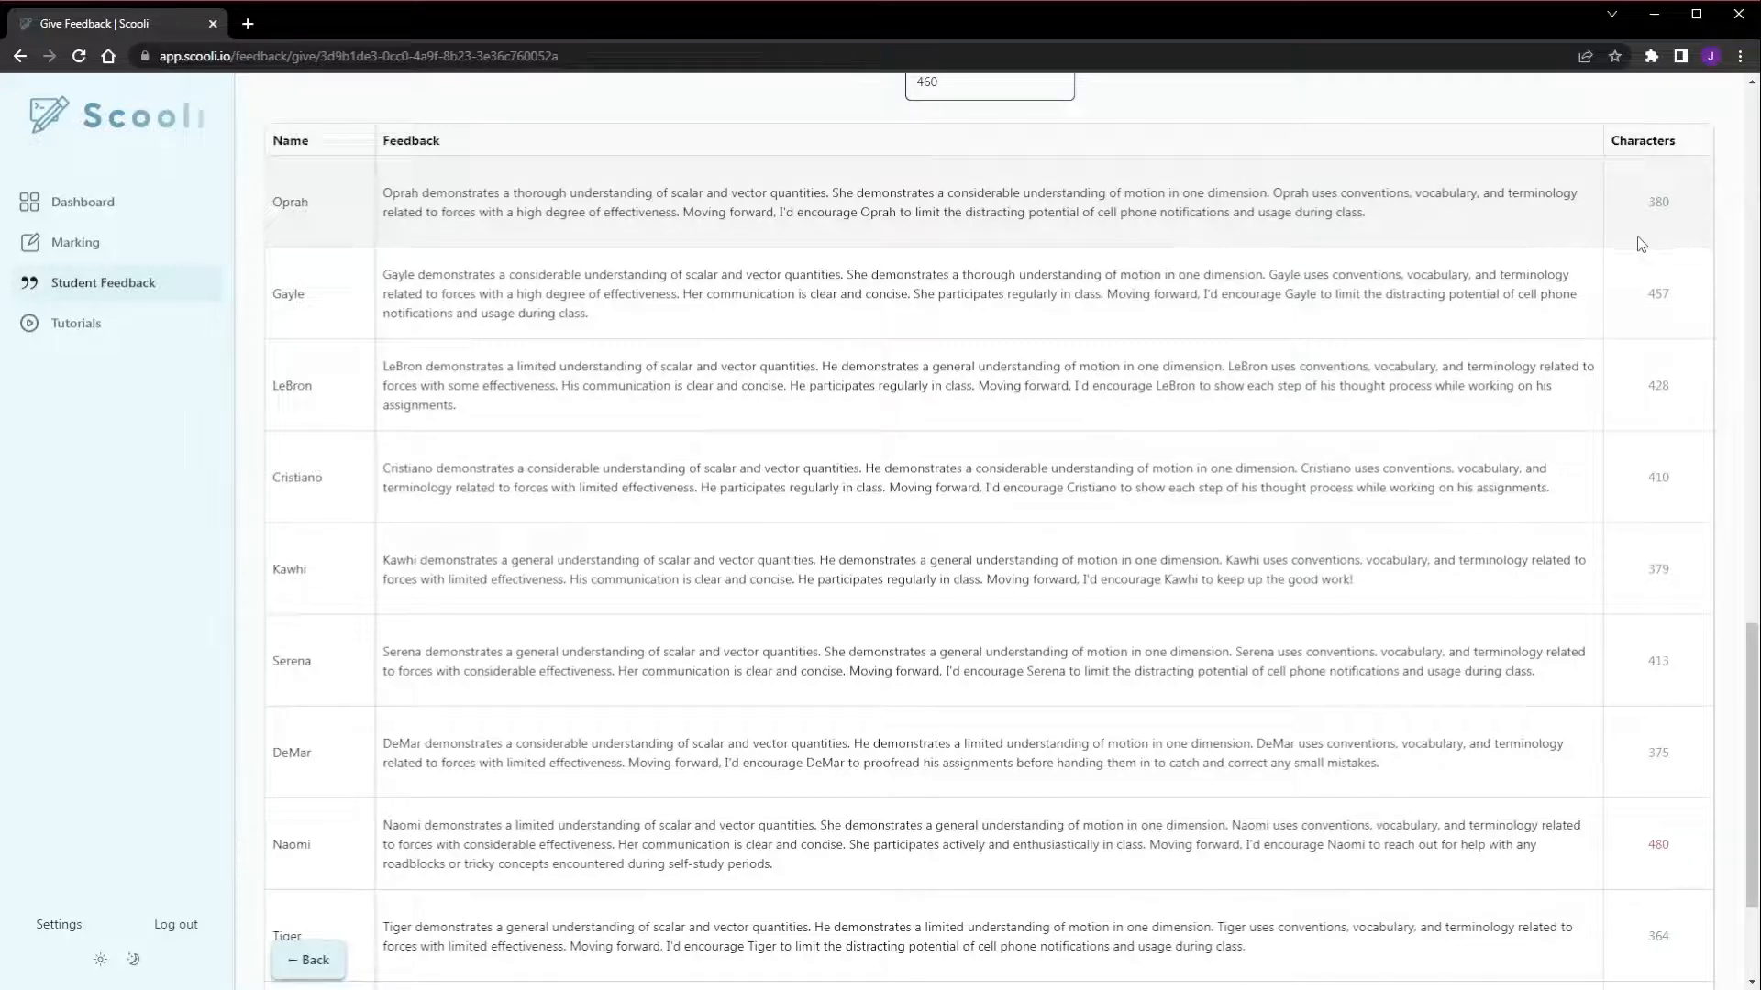
pyautogui.scroll(-2, 1552, 287)
pyautogui.scroll(-1, 1553, 292)
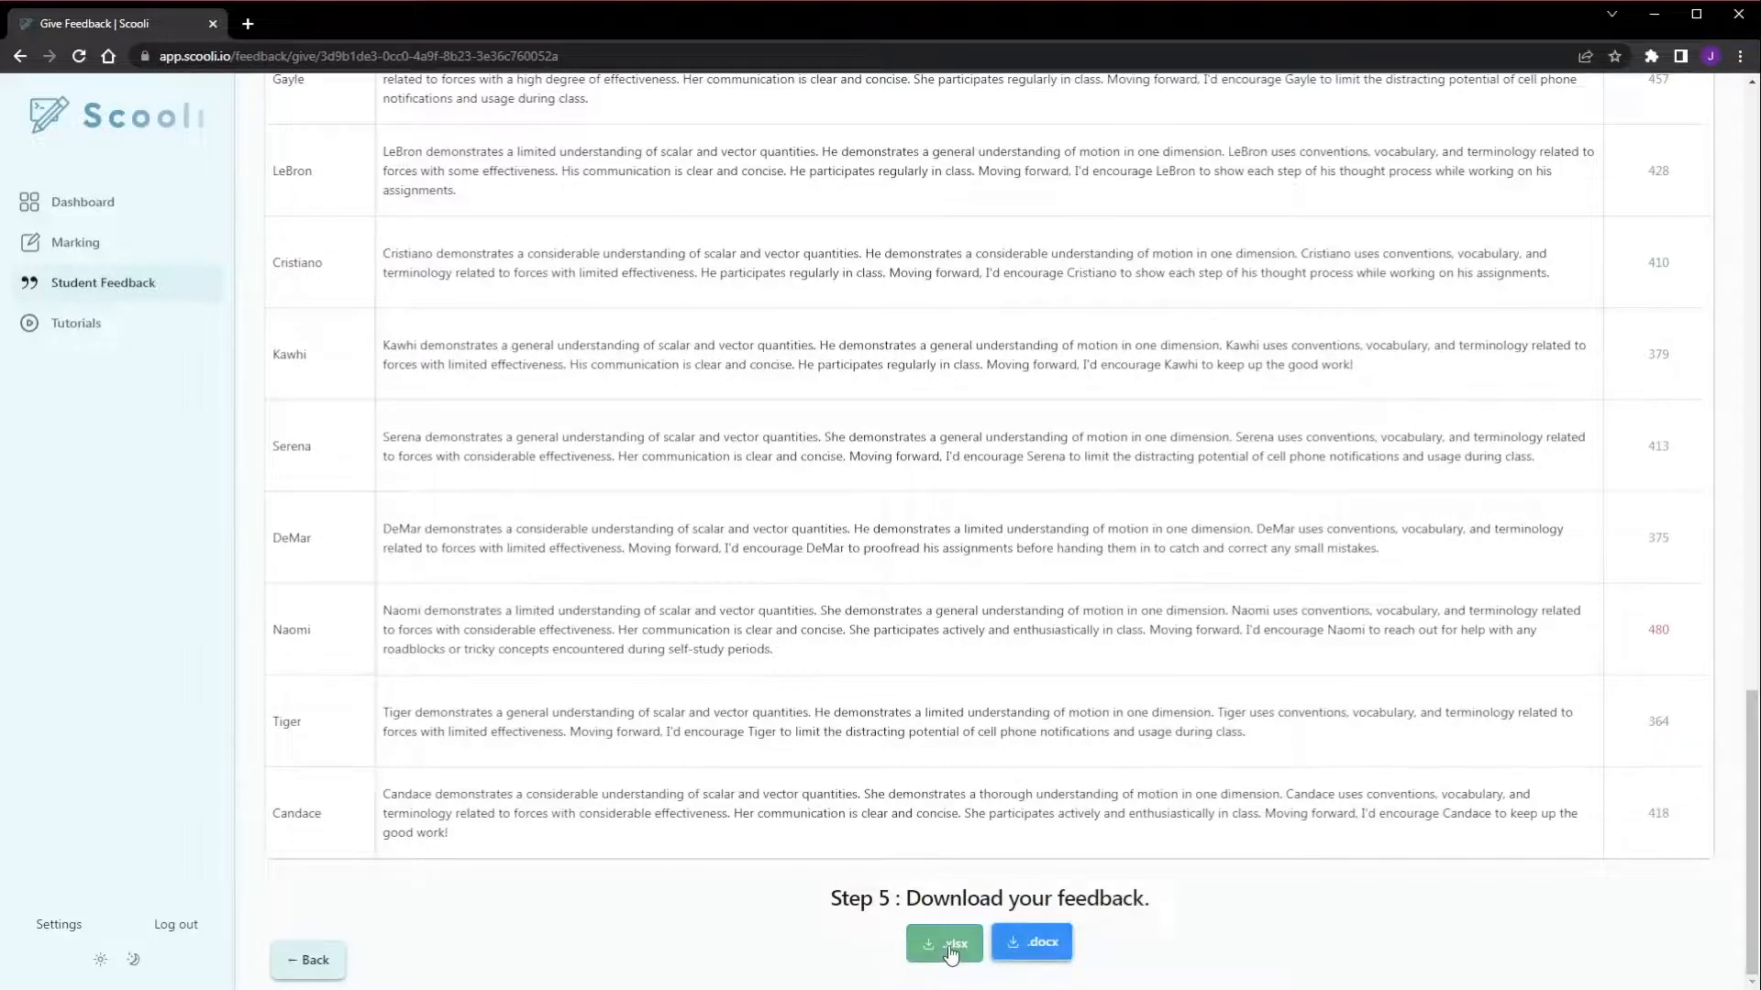
pyautogui.click(1056, 954)
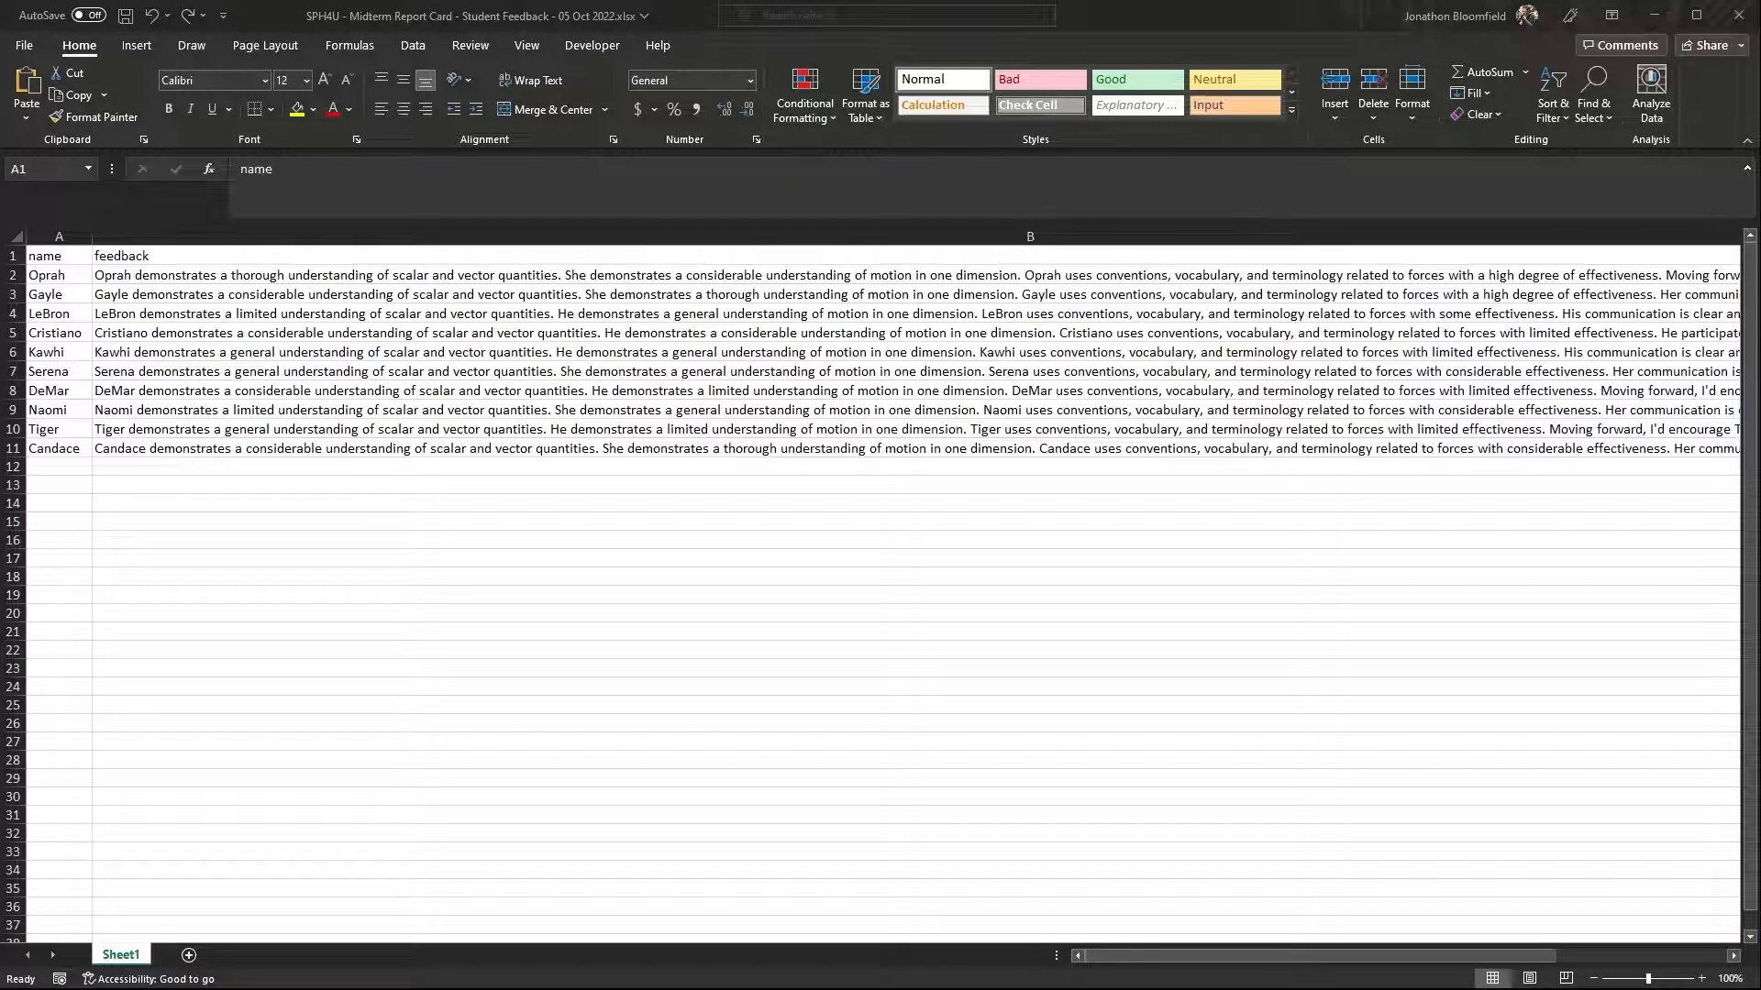
# Check the exported feedback workbook in Excel through its characters column and read through the feedback table in Word
pyautogui.hscroll(10, 159, 277)
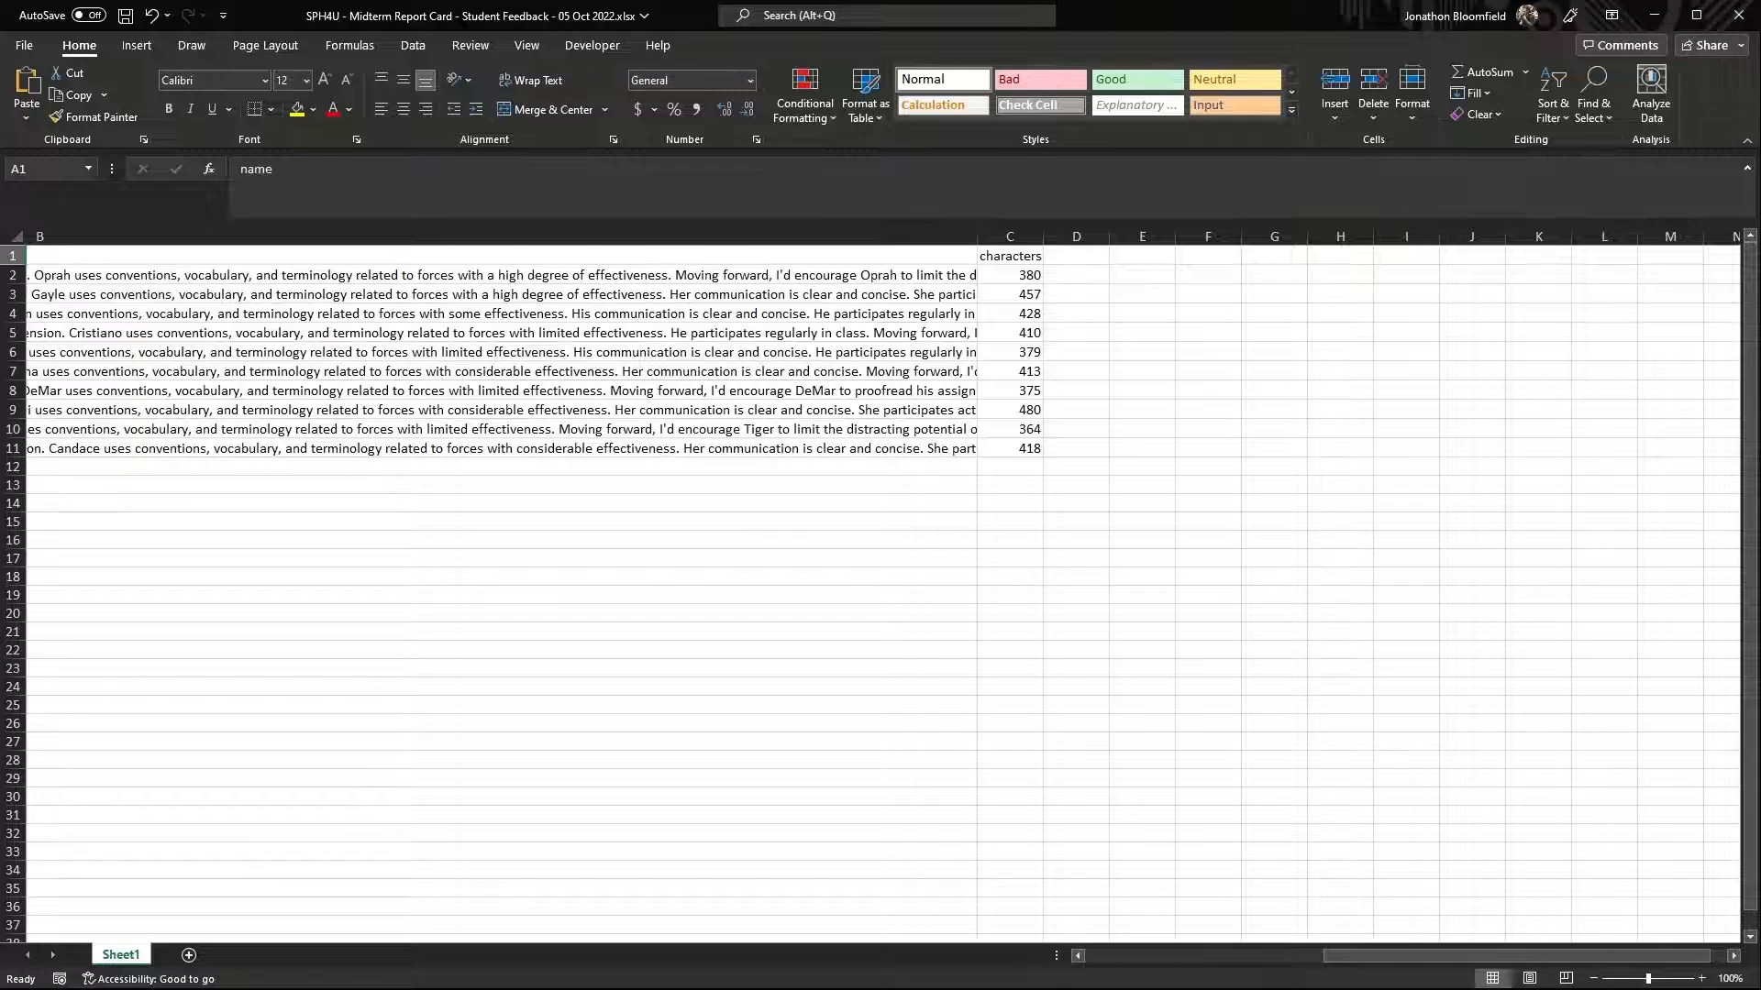
pyautogui.click(1663, 18)
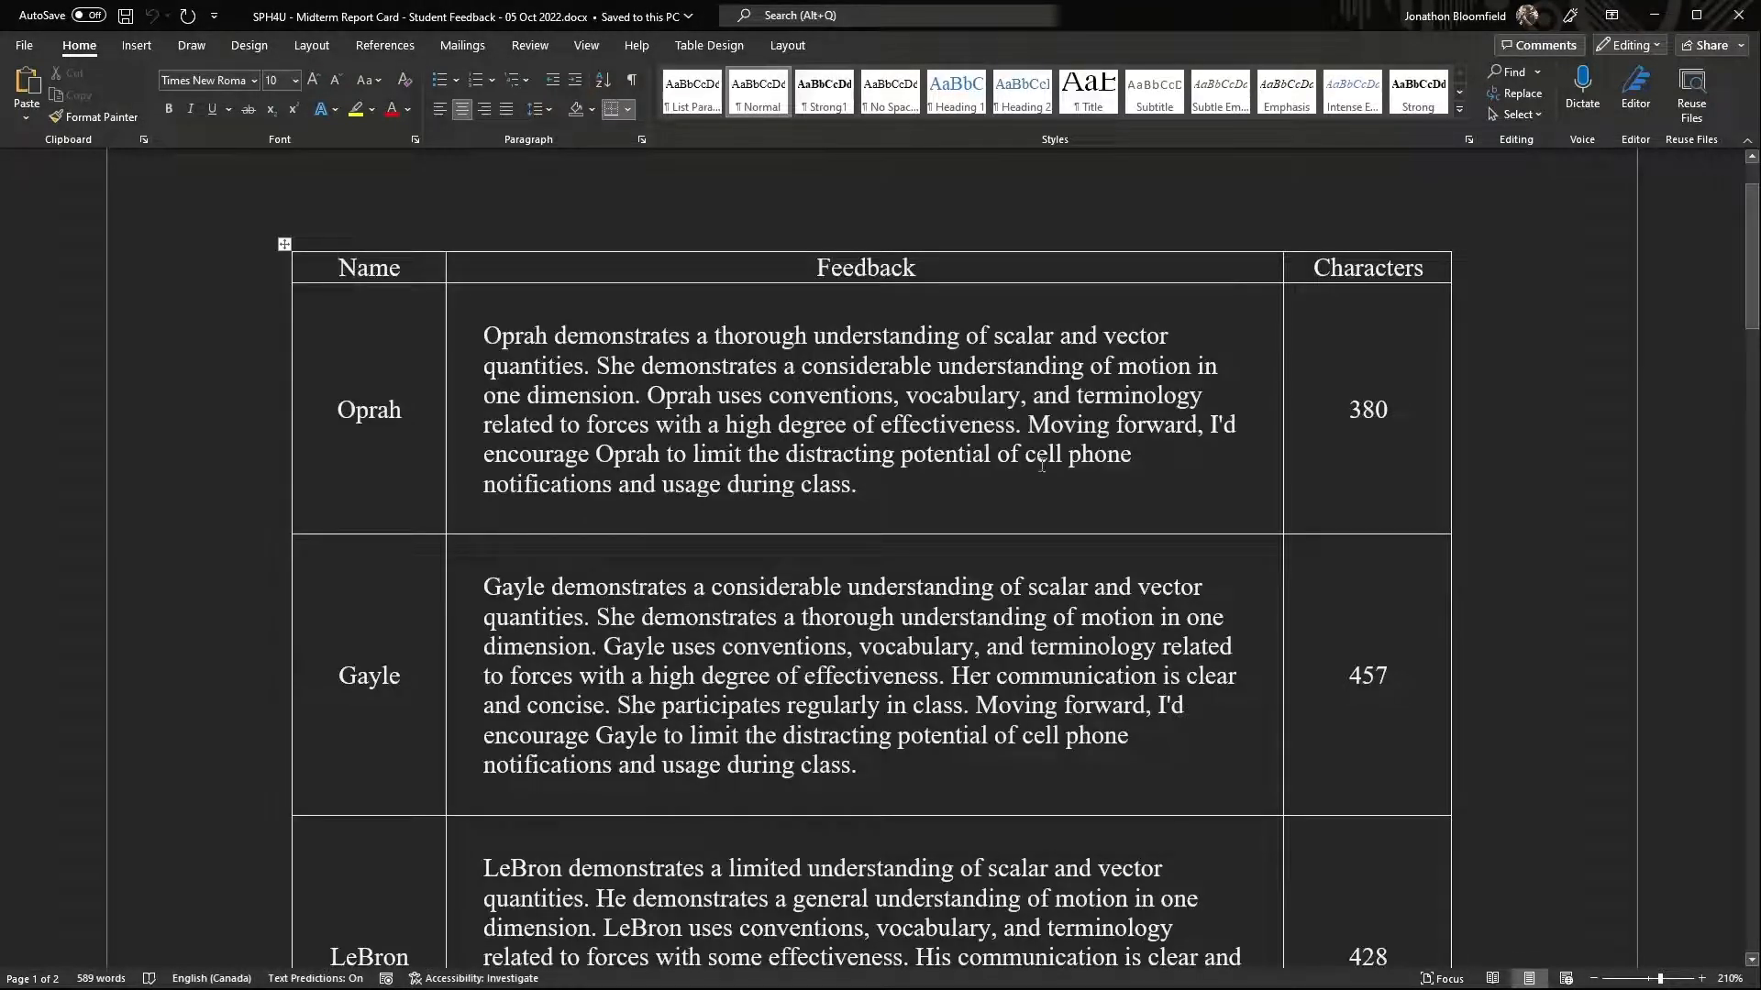
pyautogui.scroll(-2, 1033, 472)
pyautogui.scroll(-5, 1033, 474)
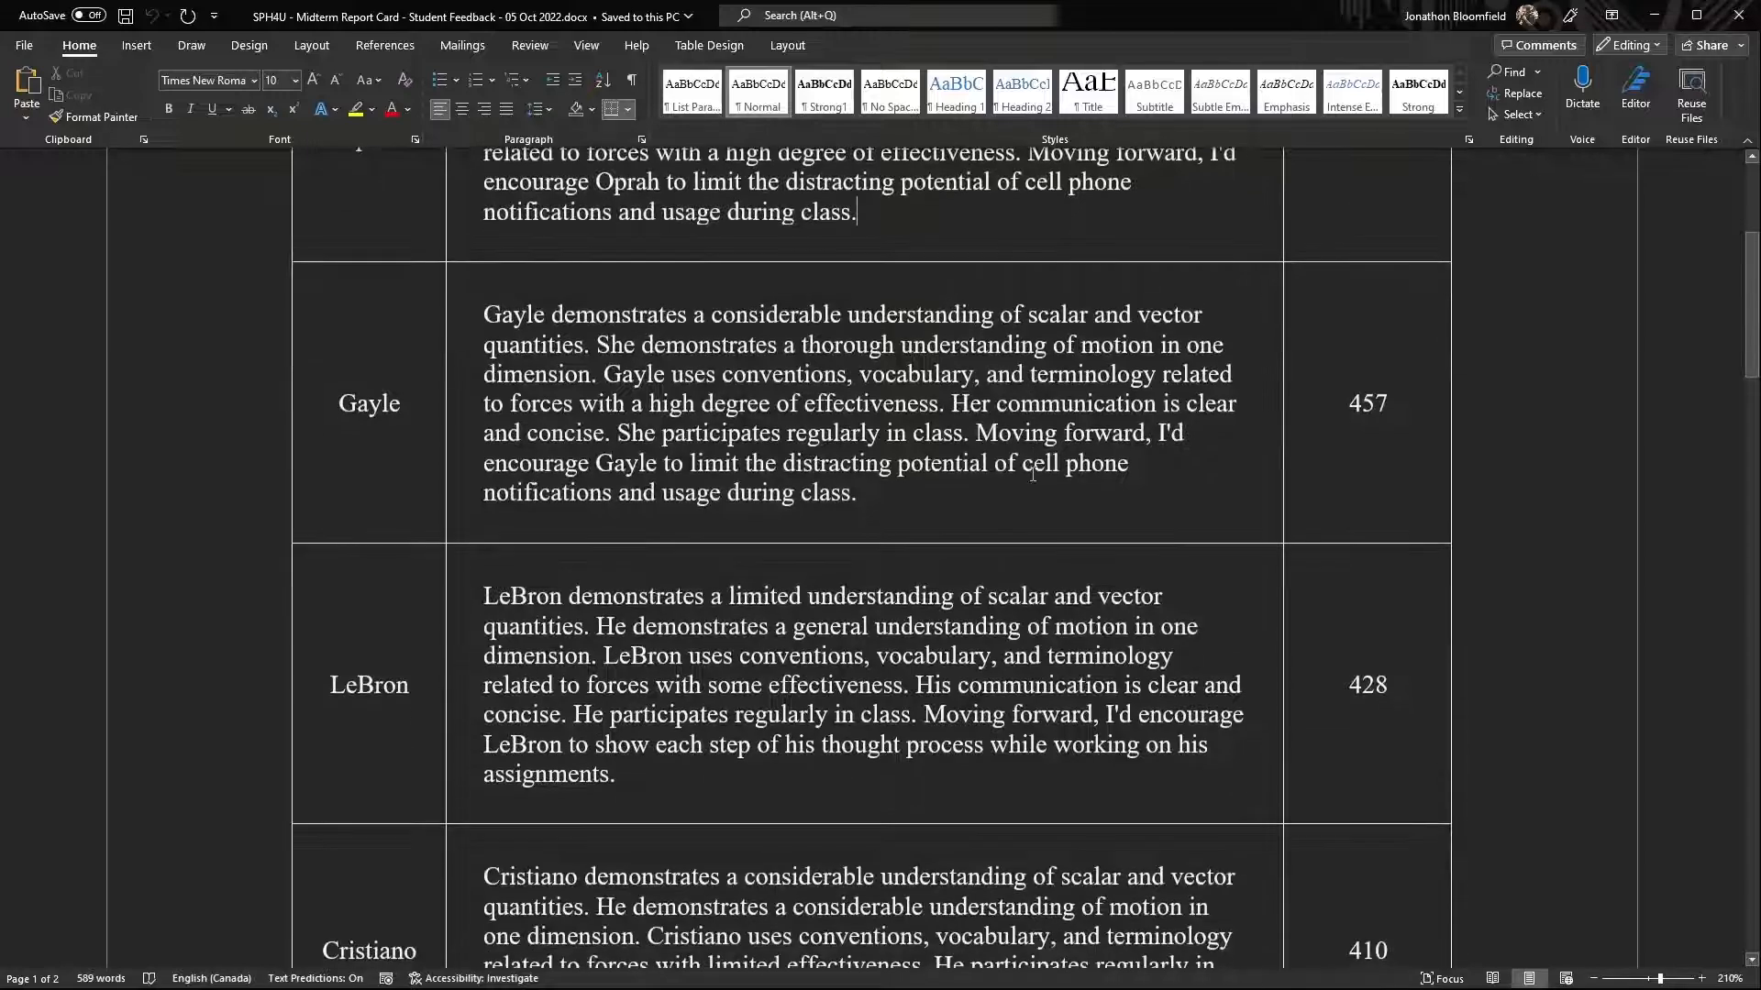
pyautogui.scroll(-12, 1097, 529)
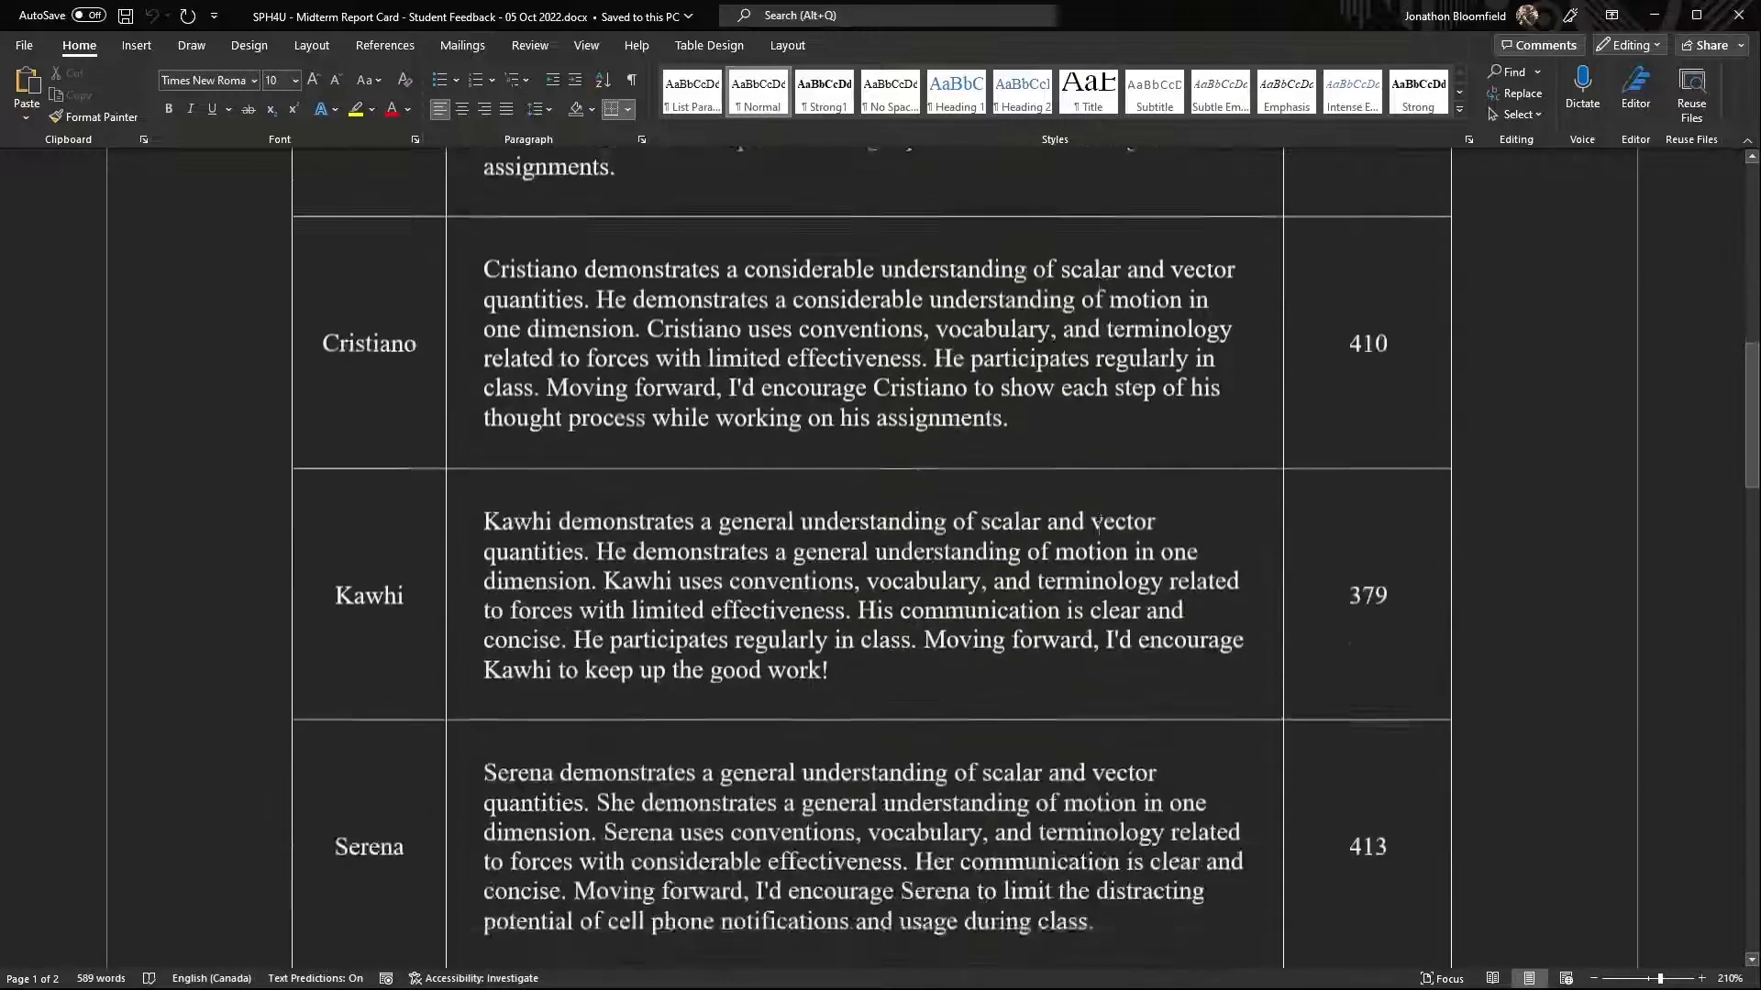
pyautogui.scroll(-11, 1098, 529)
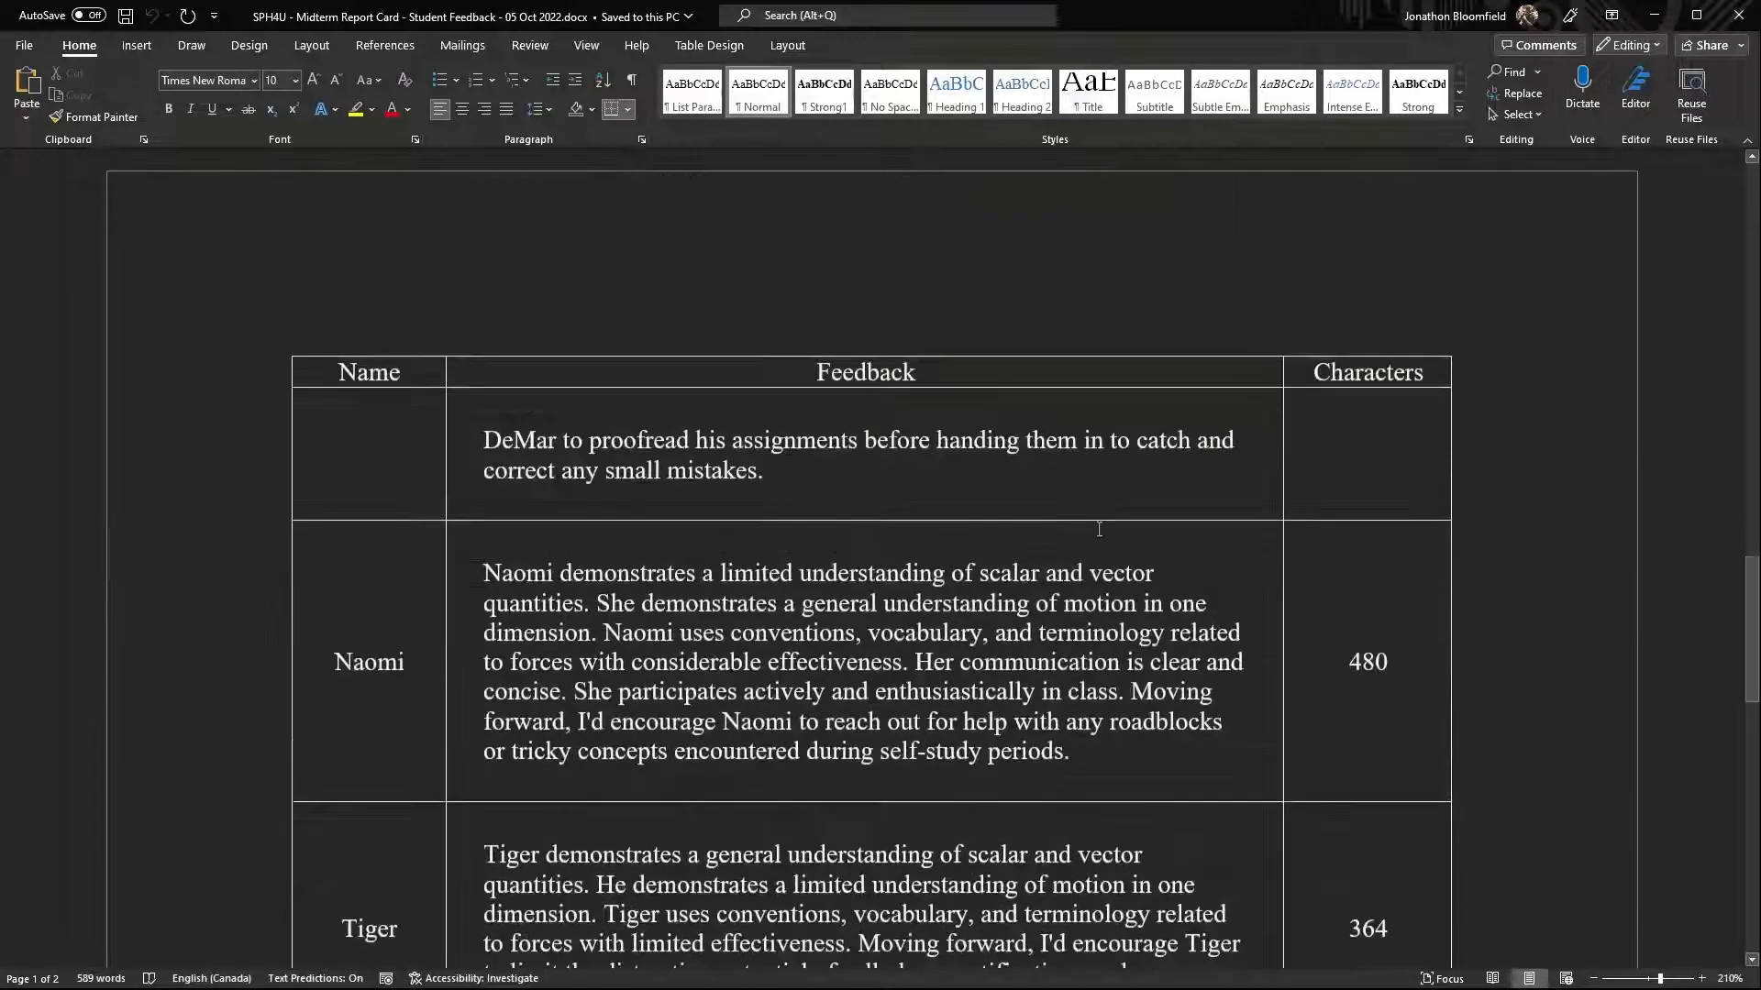